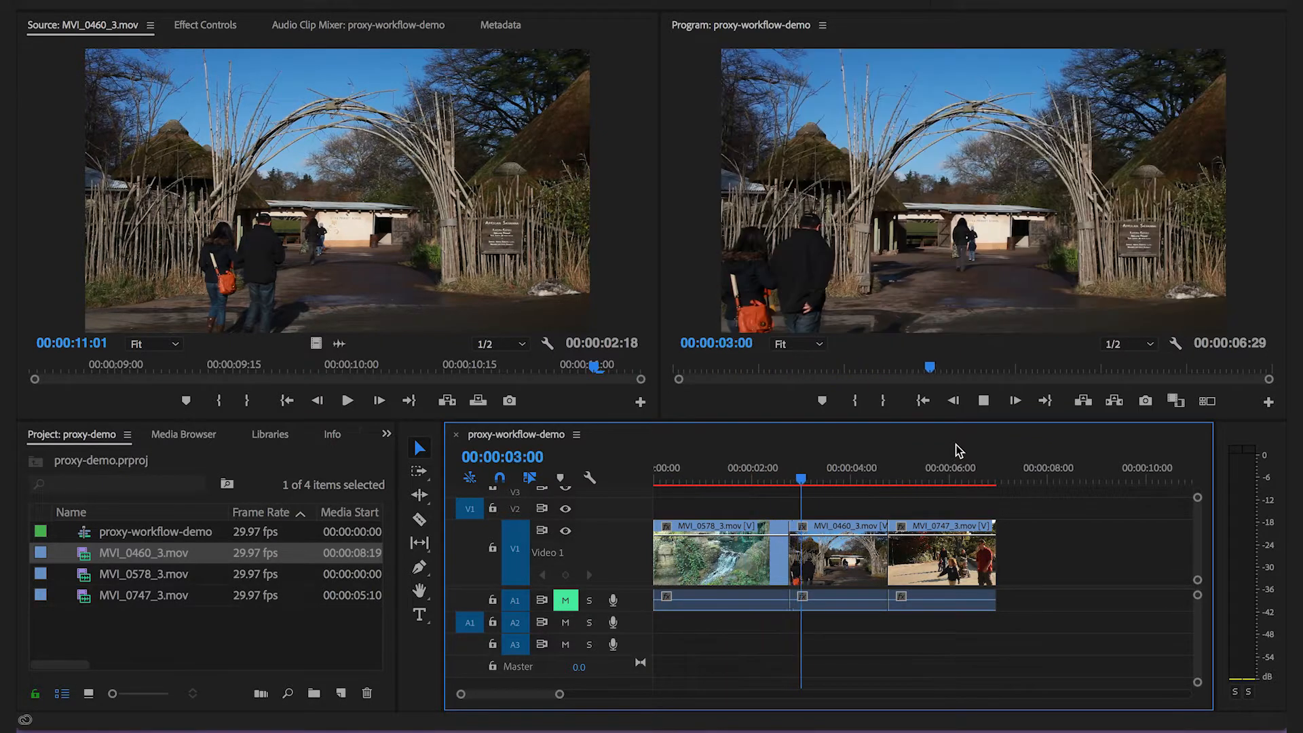
- Stop playback and show the dropped frame indicator in the Program monitor
key("space")
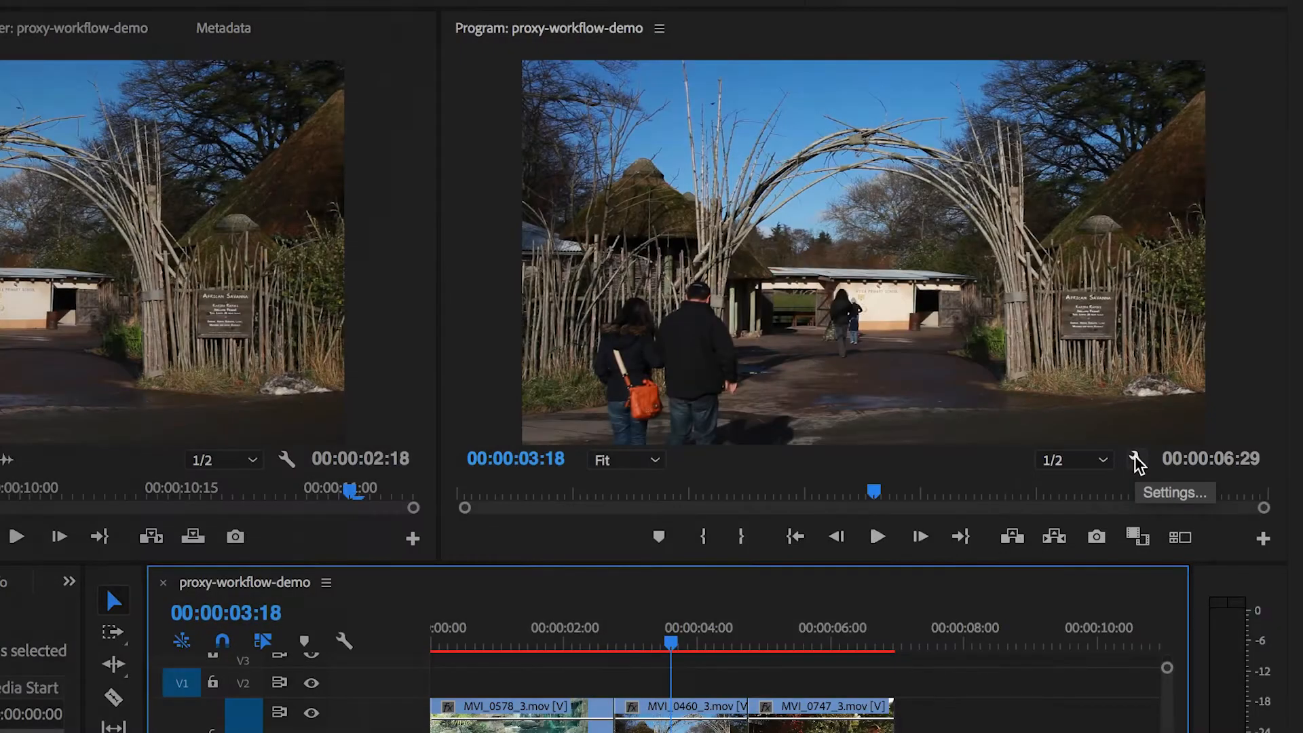
left_click(1137, 461)
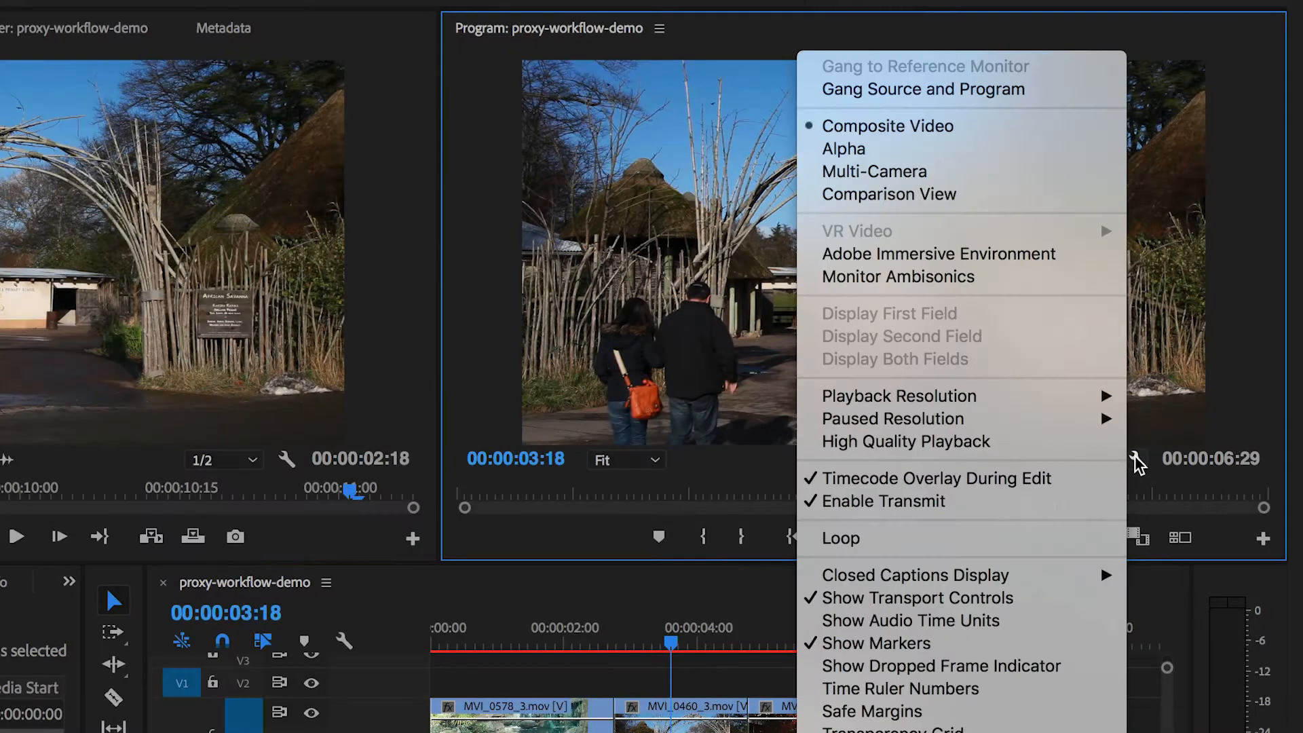
left_click(959, 671)
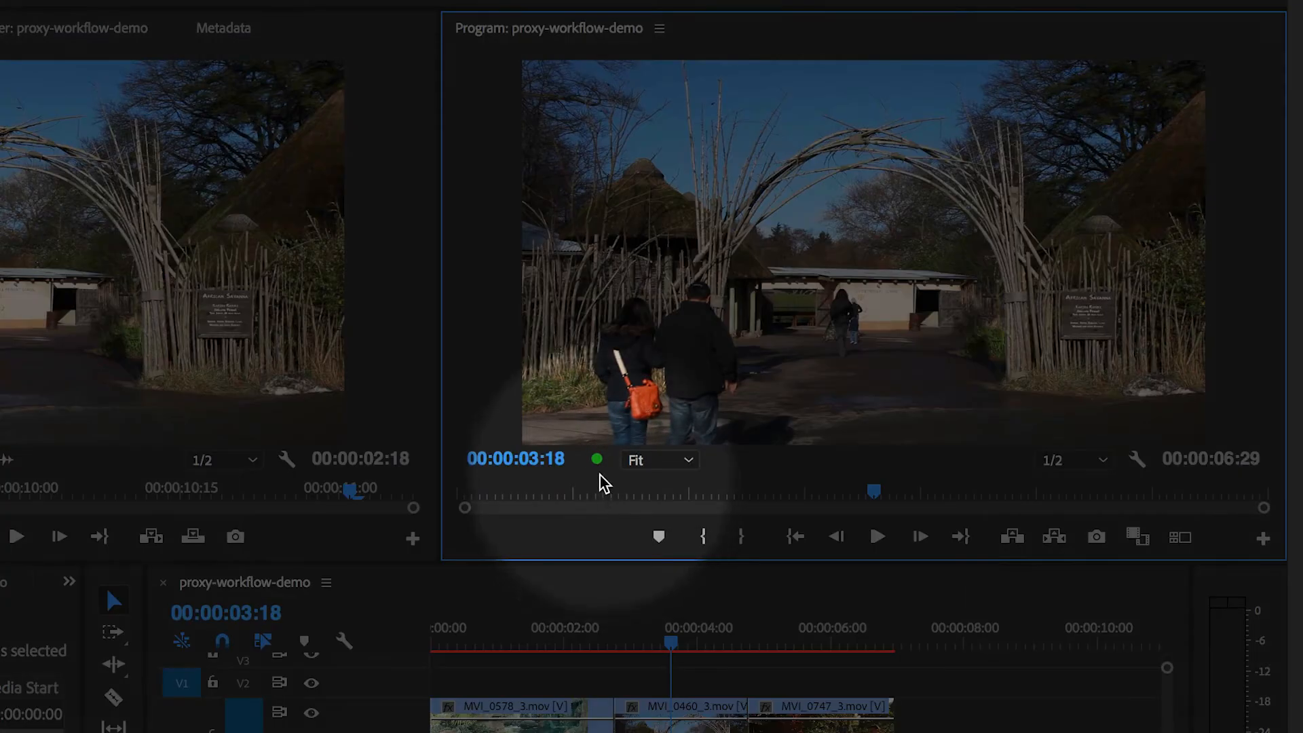
- Play a short stretch of the sequence to check whether frames are dropped
mouse_move(598, 467)
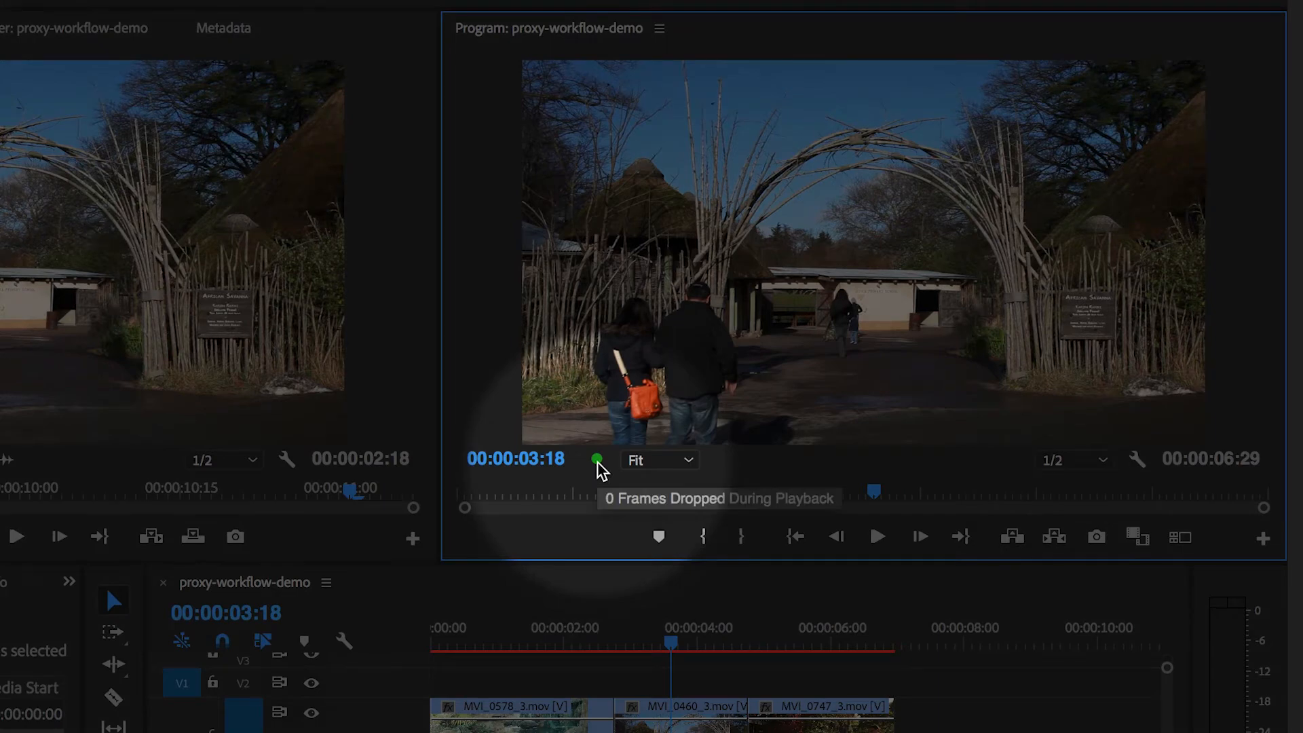
key("space")
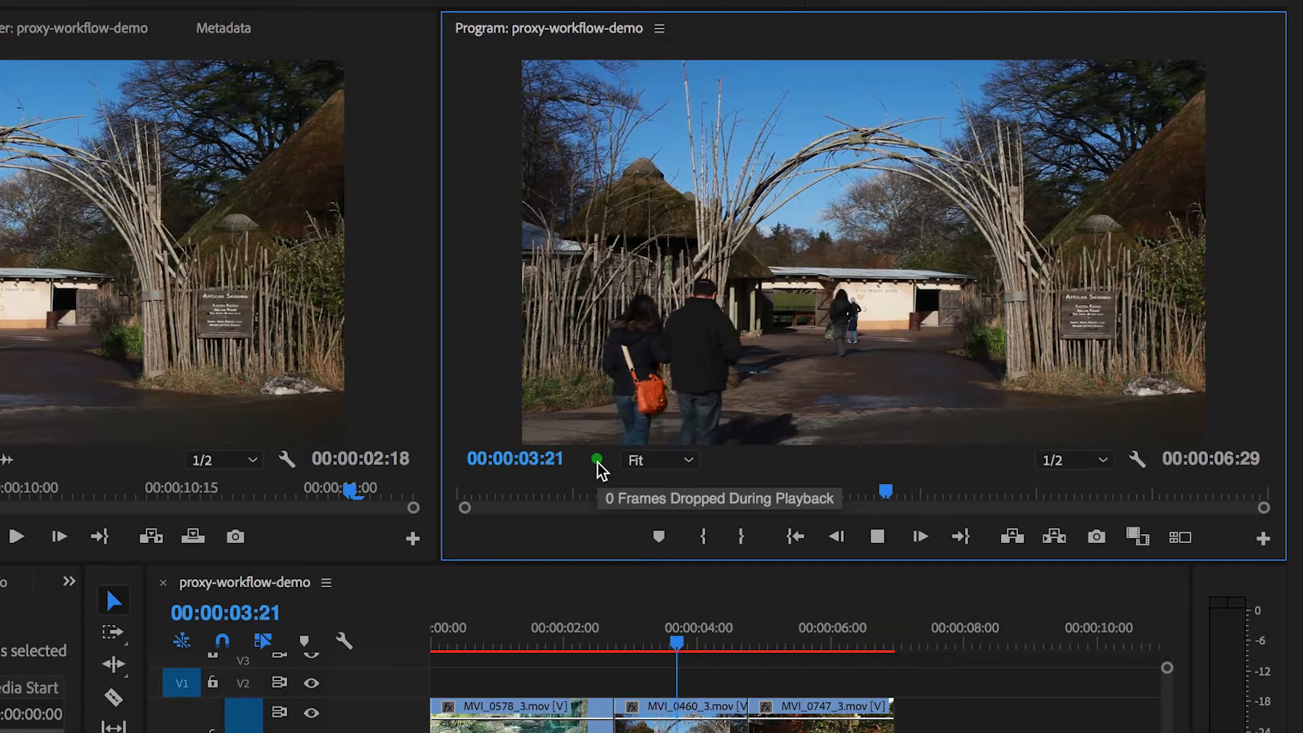
key("space")
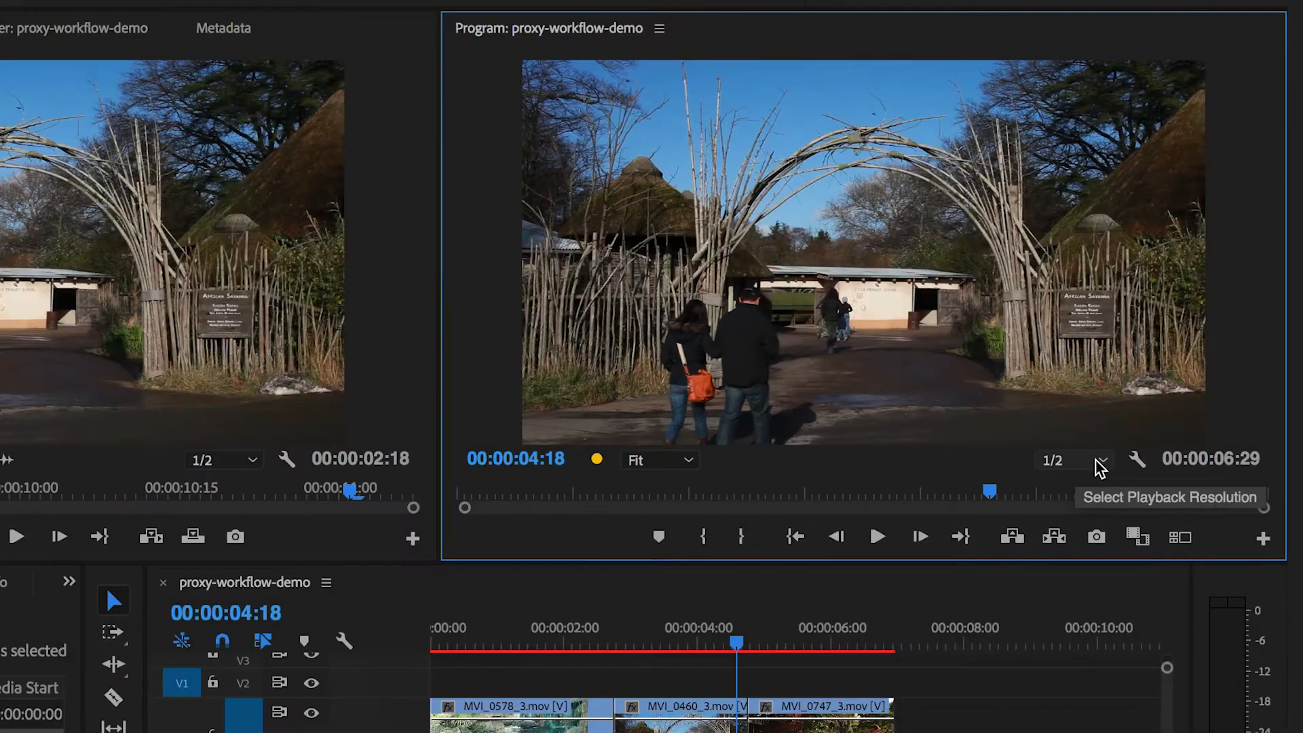
- Set the Program monitor's playback resolution to 1/8 and test playback from near the start of the sequence
left_click(1100, 462)
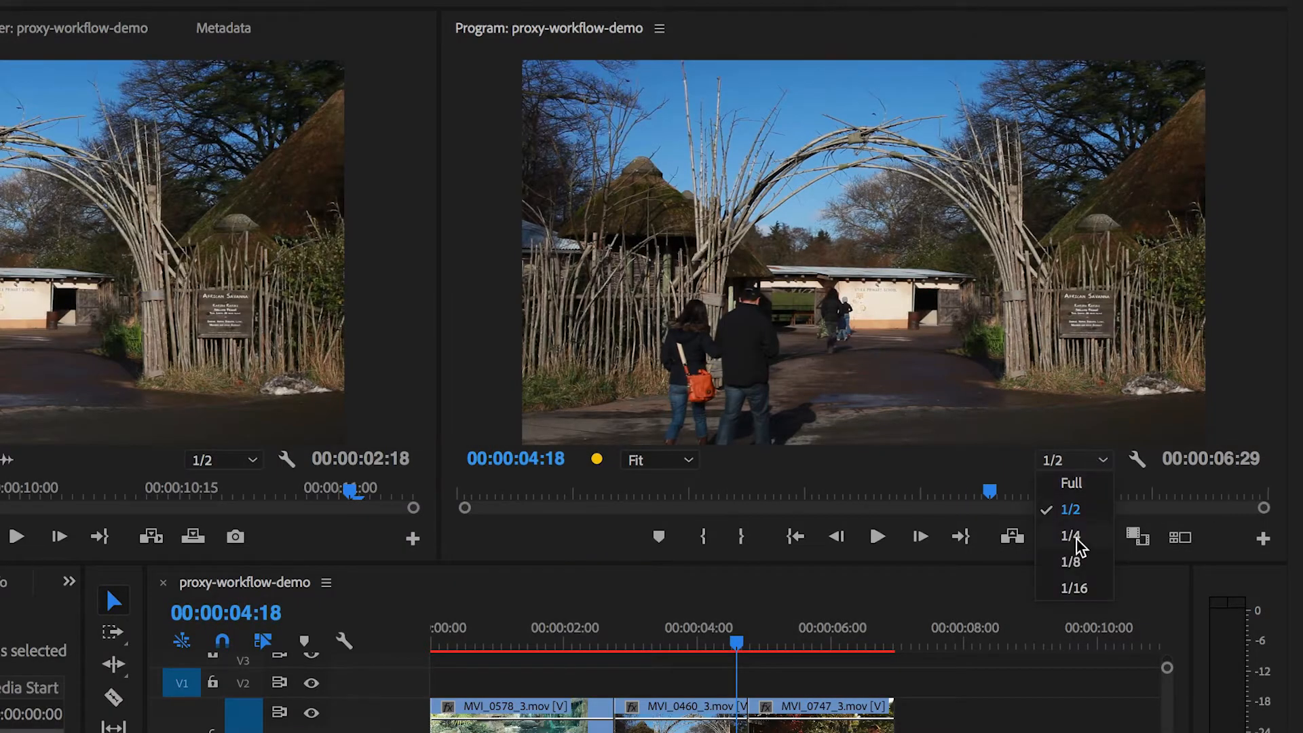
left_click(1076, 561)
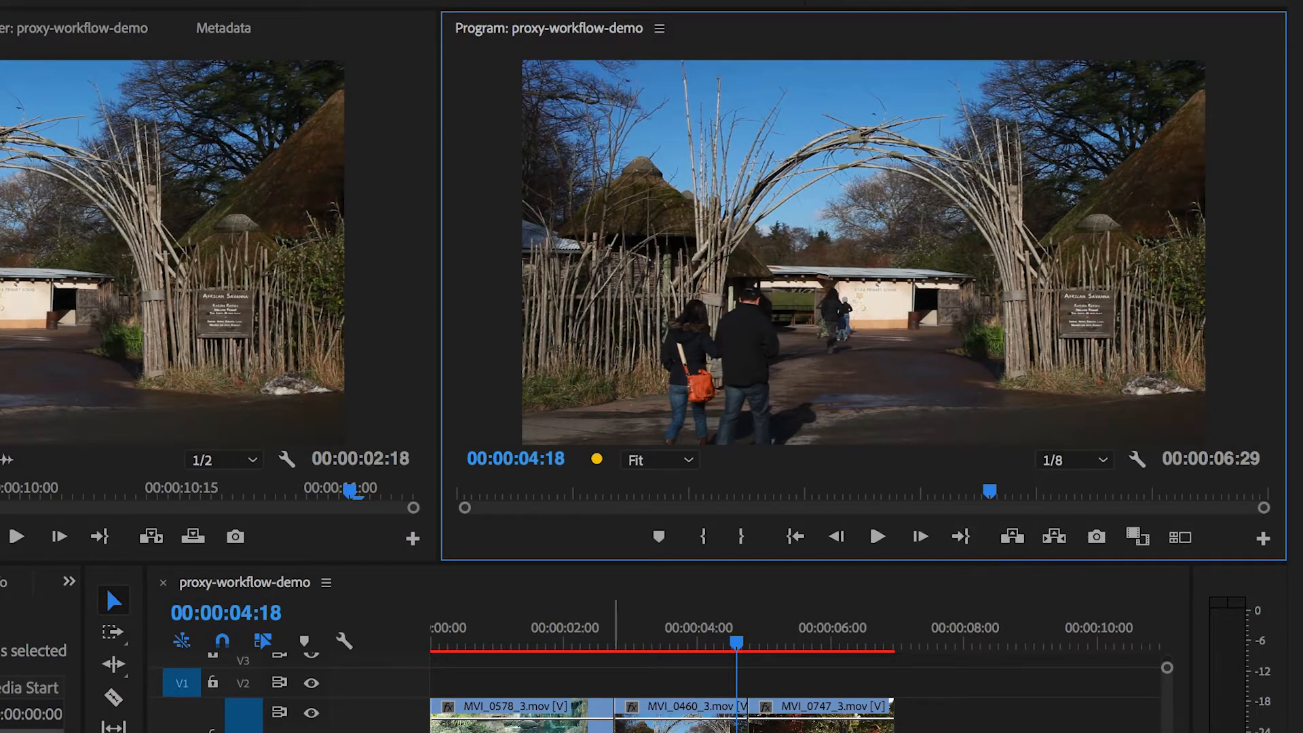
left_click(482, 626)
key("space")
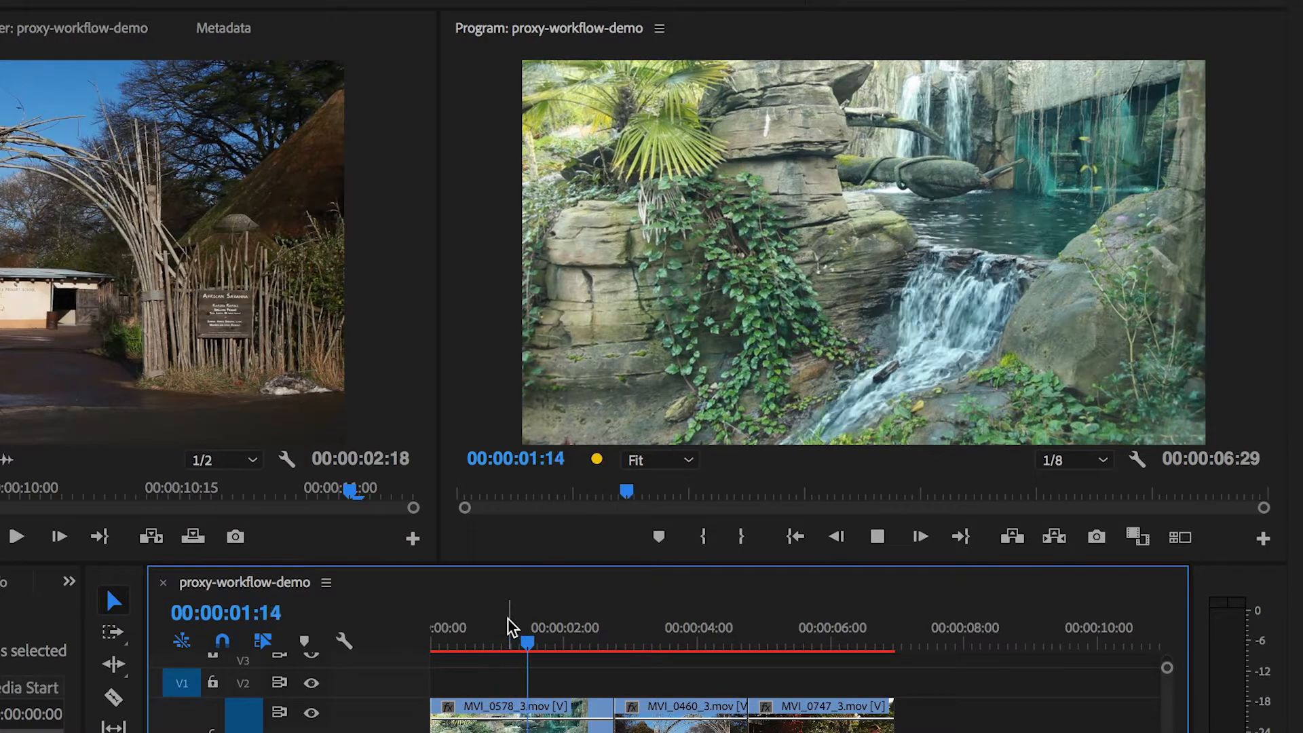
key("space")
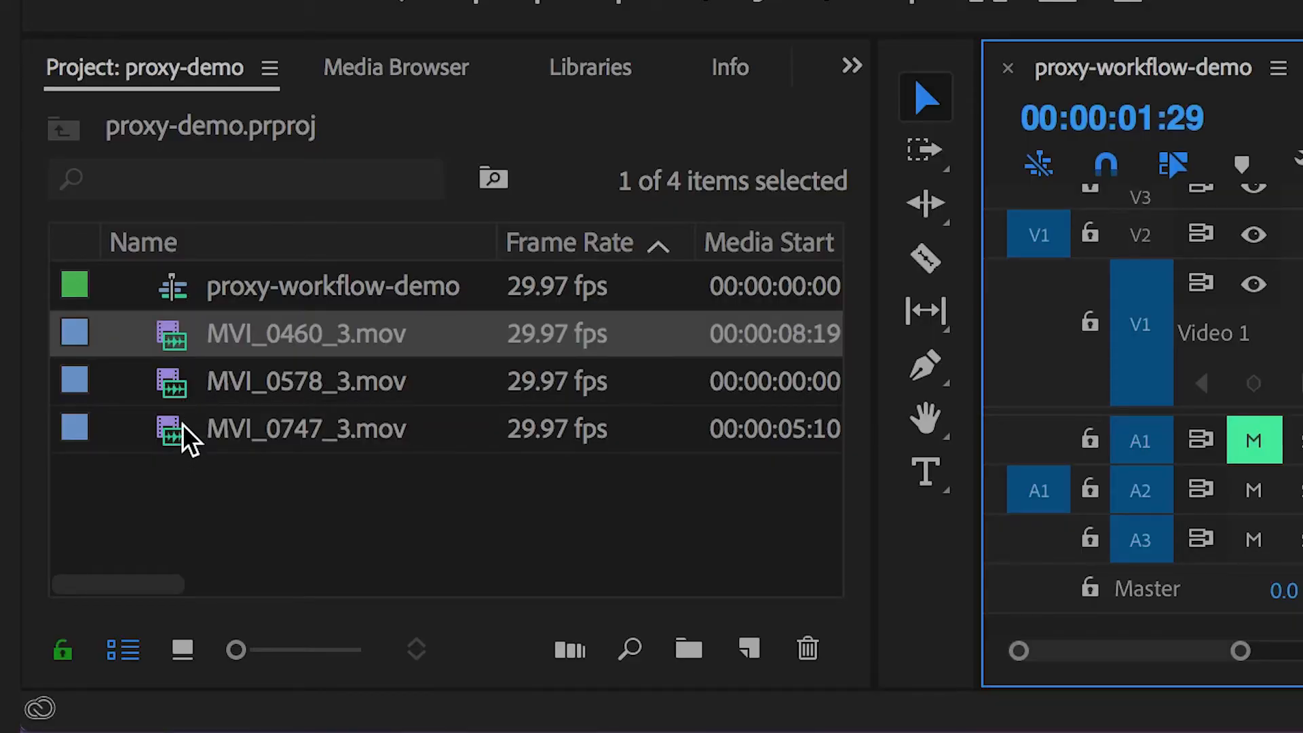
- Select all three MVI clips in the project and open the Create Proxies settings for them
left_click(182, 426, "shift")
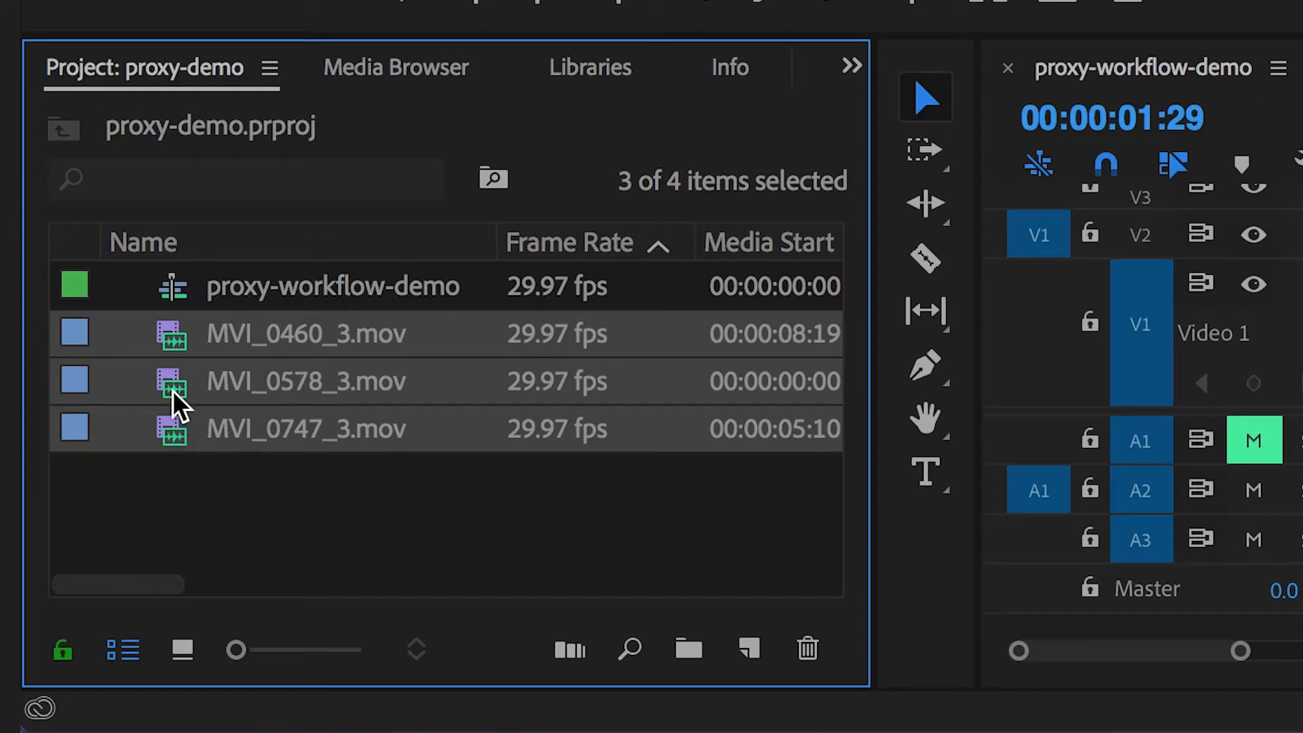
right_click(175, 403)
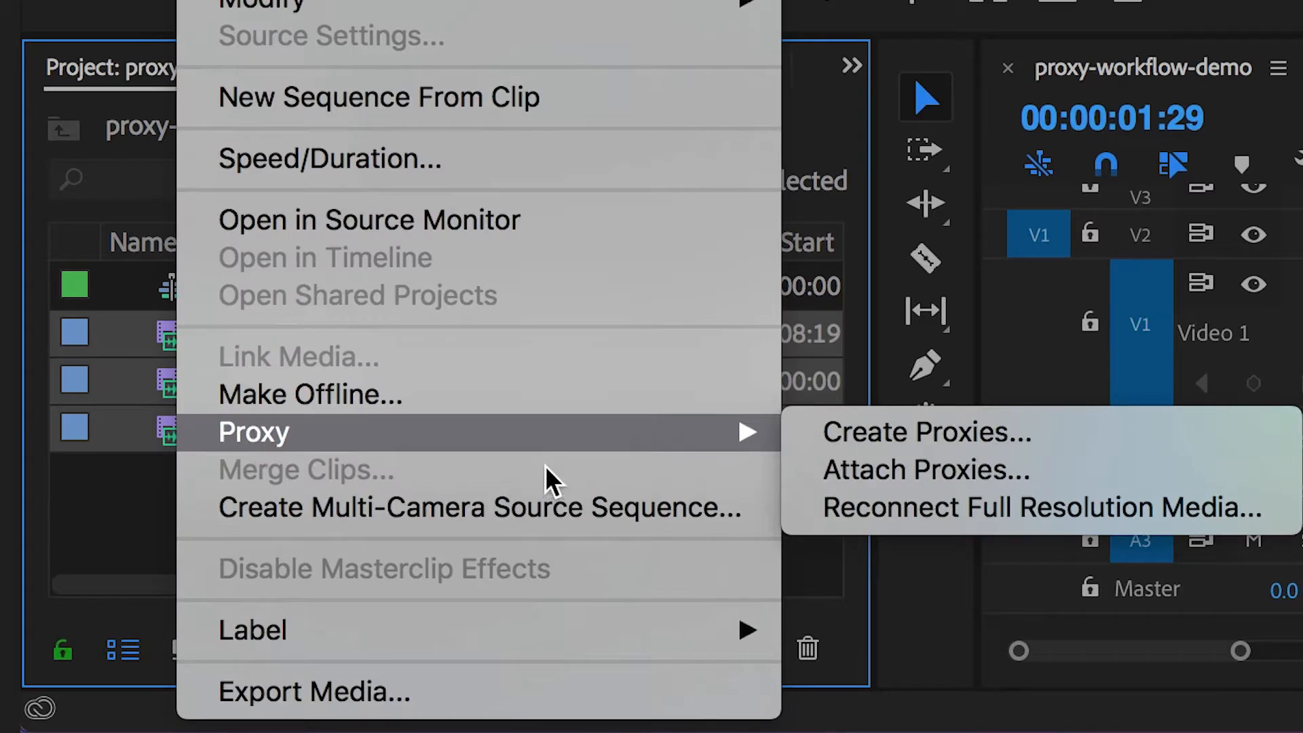
mouse_move(799, 446)
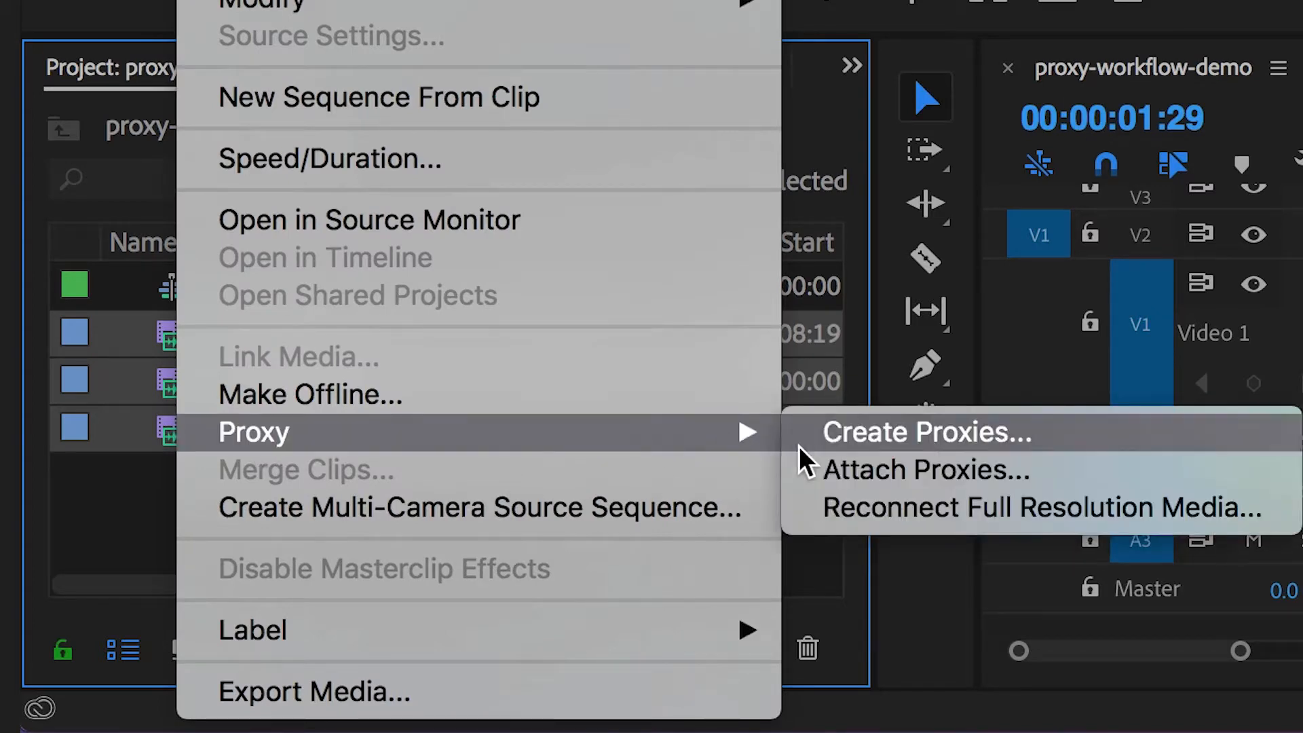
left_click(870, 431)
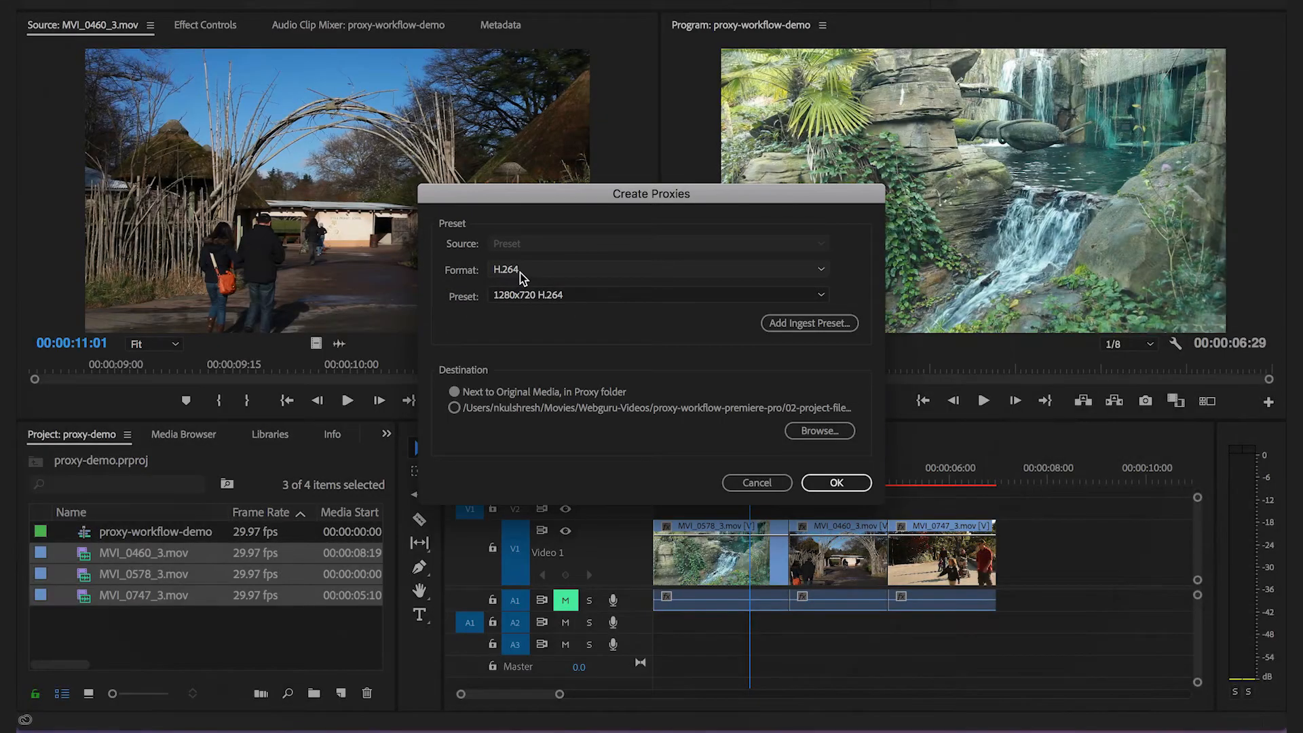
- Create the proxies in H.264 format with the 1280x720 H.264 preset, stored next to the original media in a Proxy folder
left_click(519, 271)
left_click(519, 286)
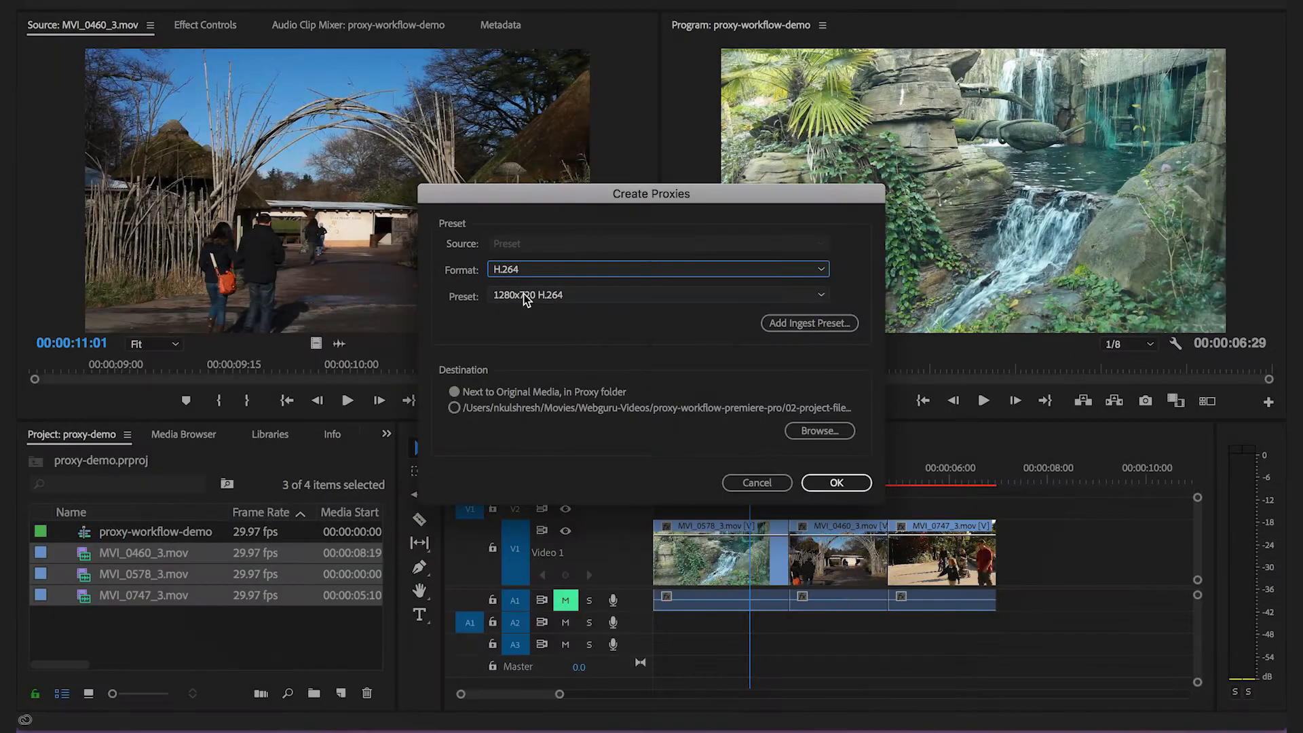
left_click(525, 295)
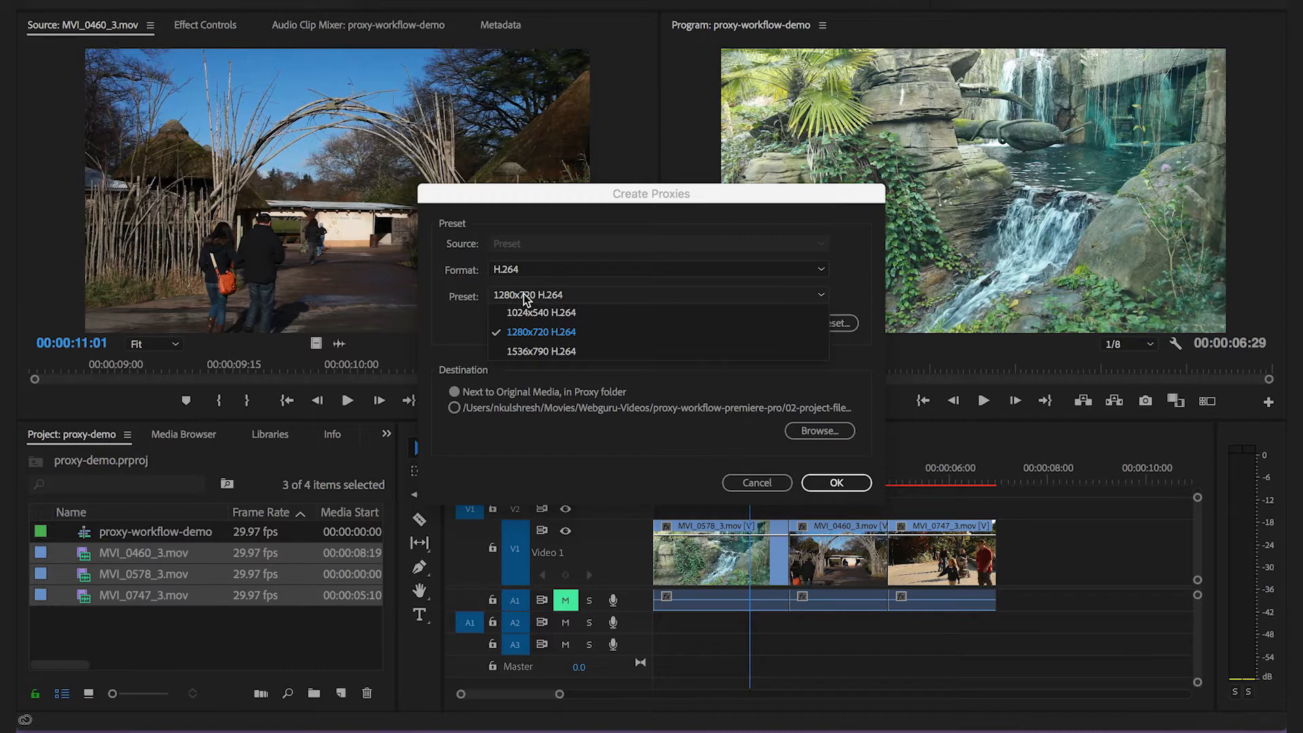
left_click(525, 298)
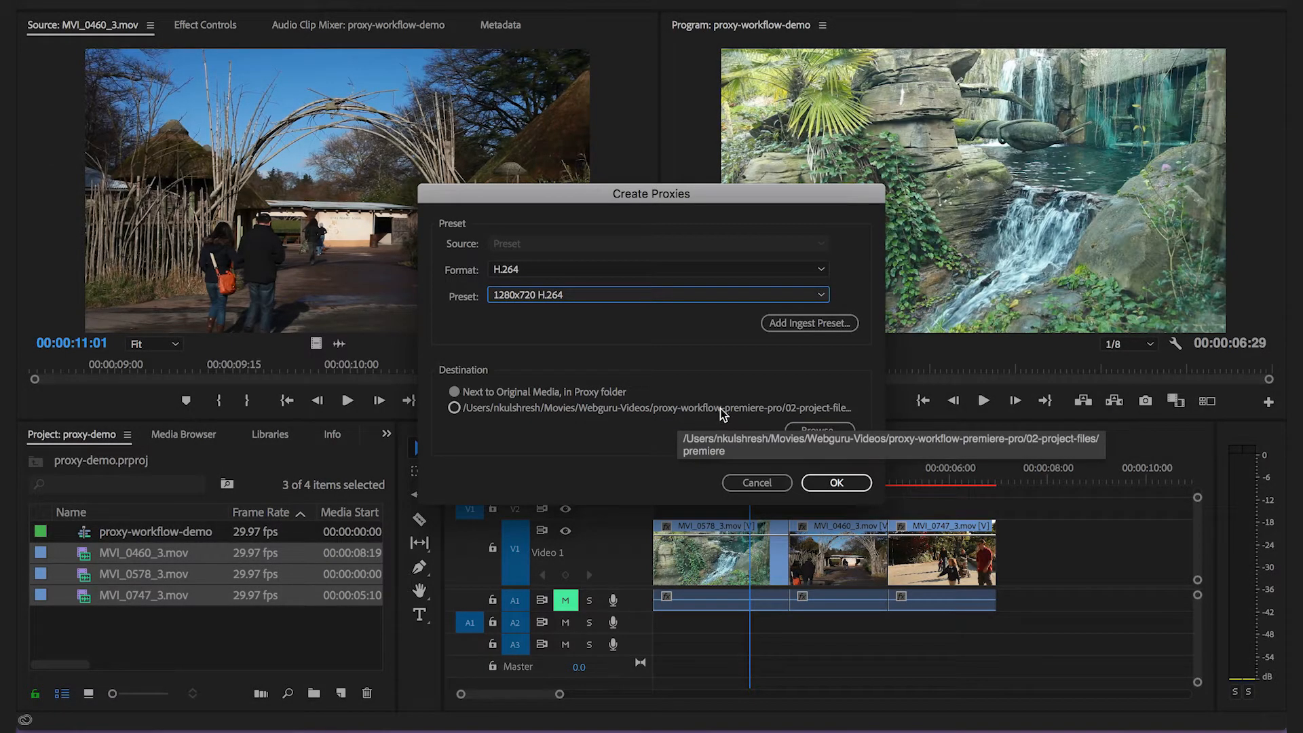
left_click(838, 484)
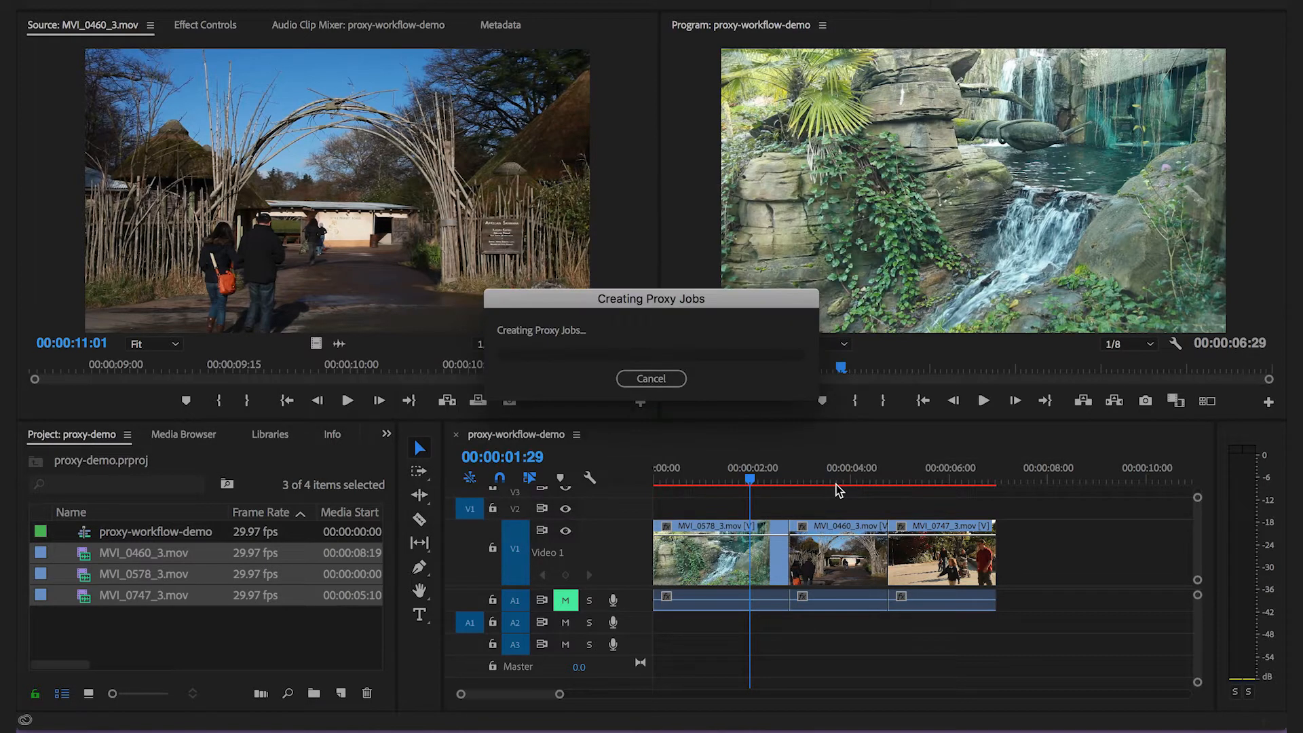
- Check the proxy jobs in Adobe Media Encoder and the contents of the Proxies folder inside demo-media in Finder
key("super+Tab")
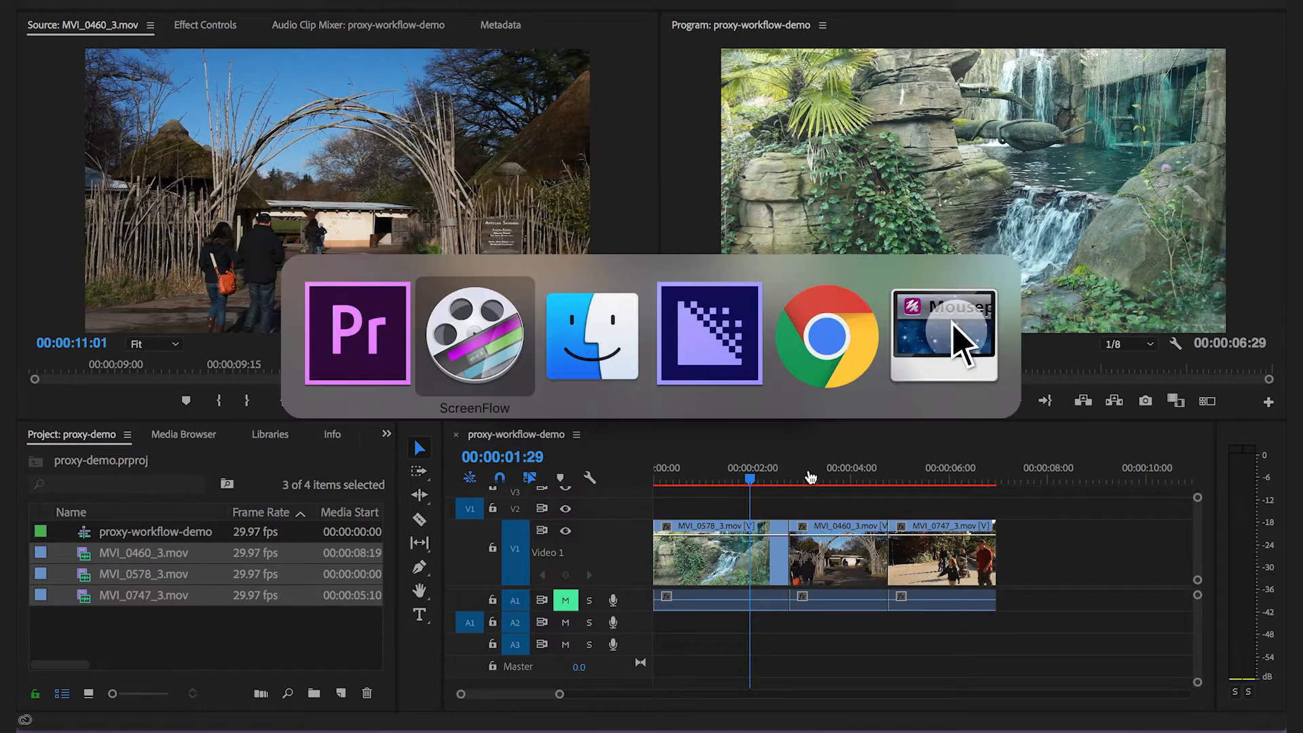
key("super+Tab")
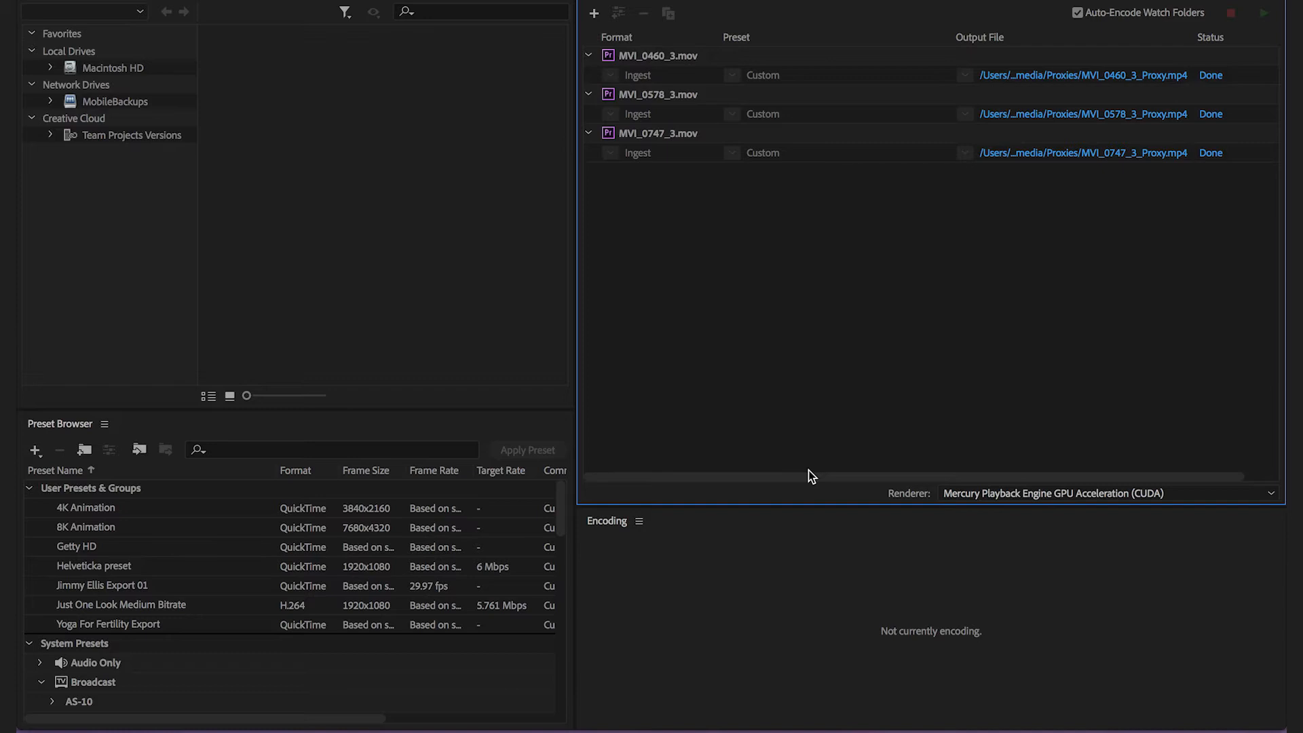
key("super+Tab")
key("super+Tab")
key("super+Tab")
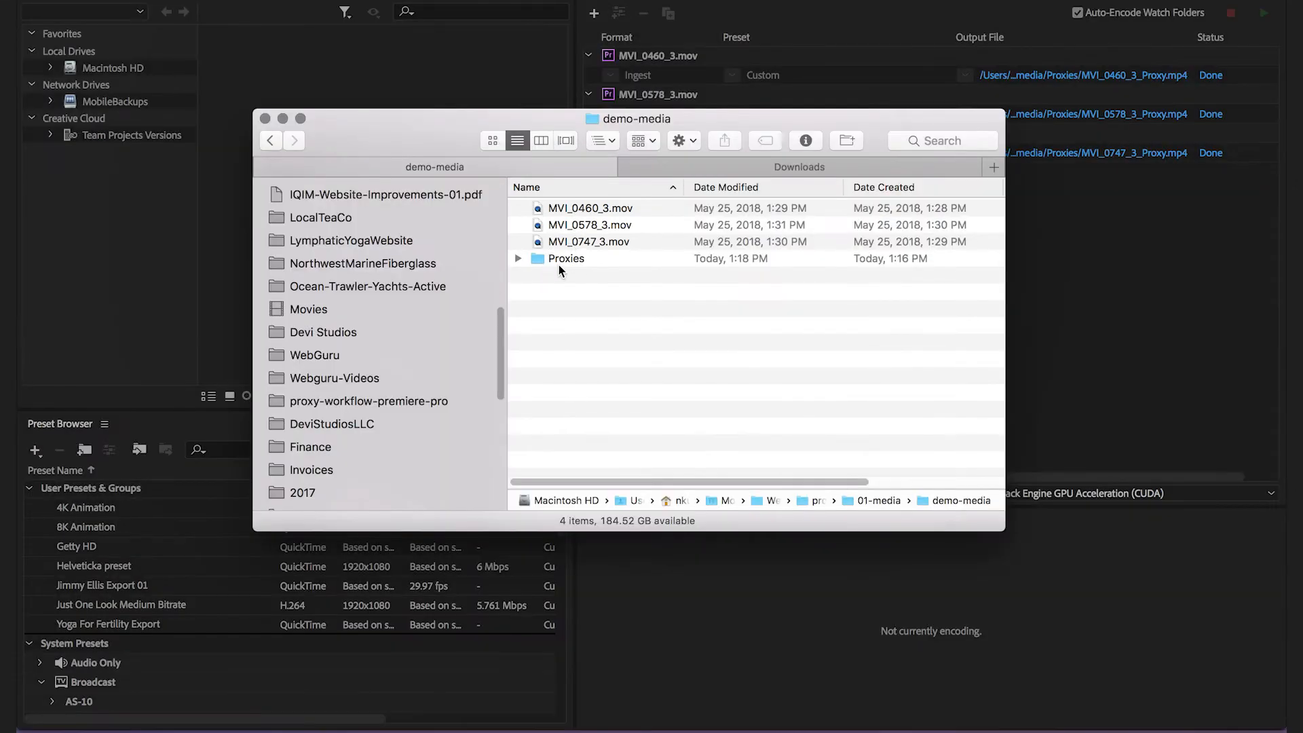
left_click(516, 258)
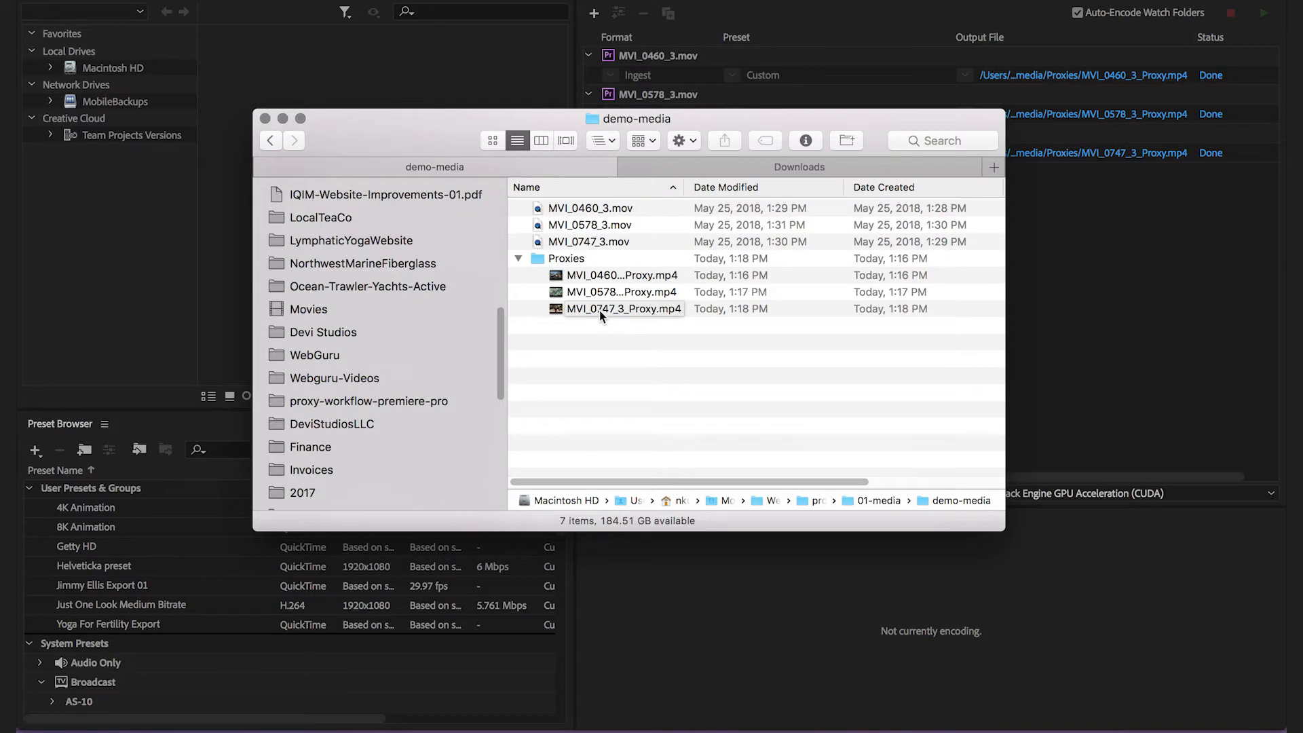
- Switch back to Premiere Pro and play the sequence from about one second in
key("super+Tab")
key("super+Tab")
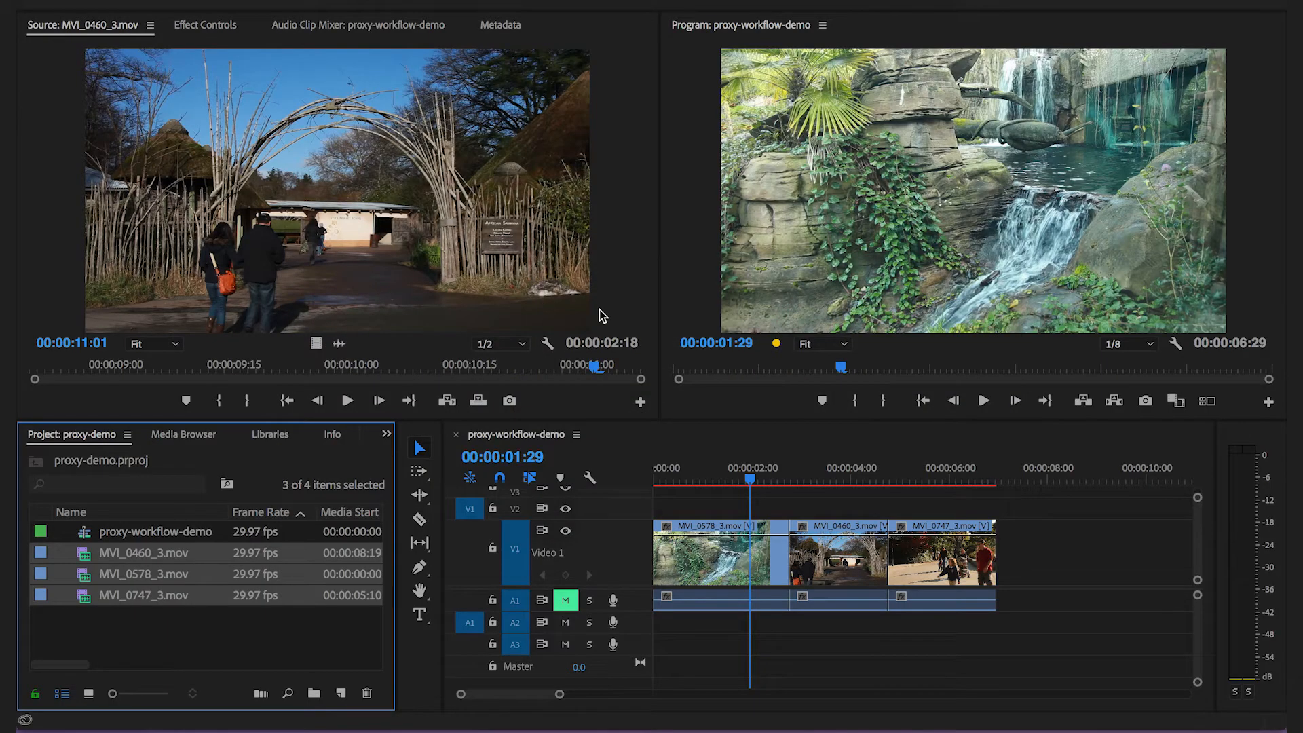
left_click(698, 480)
key("space")
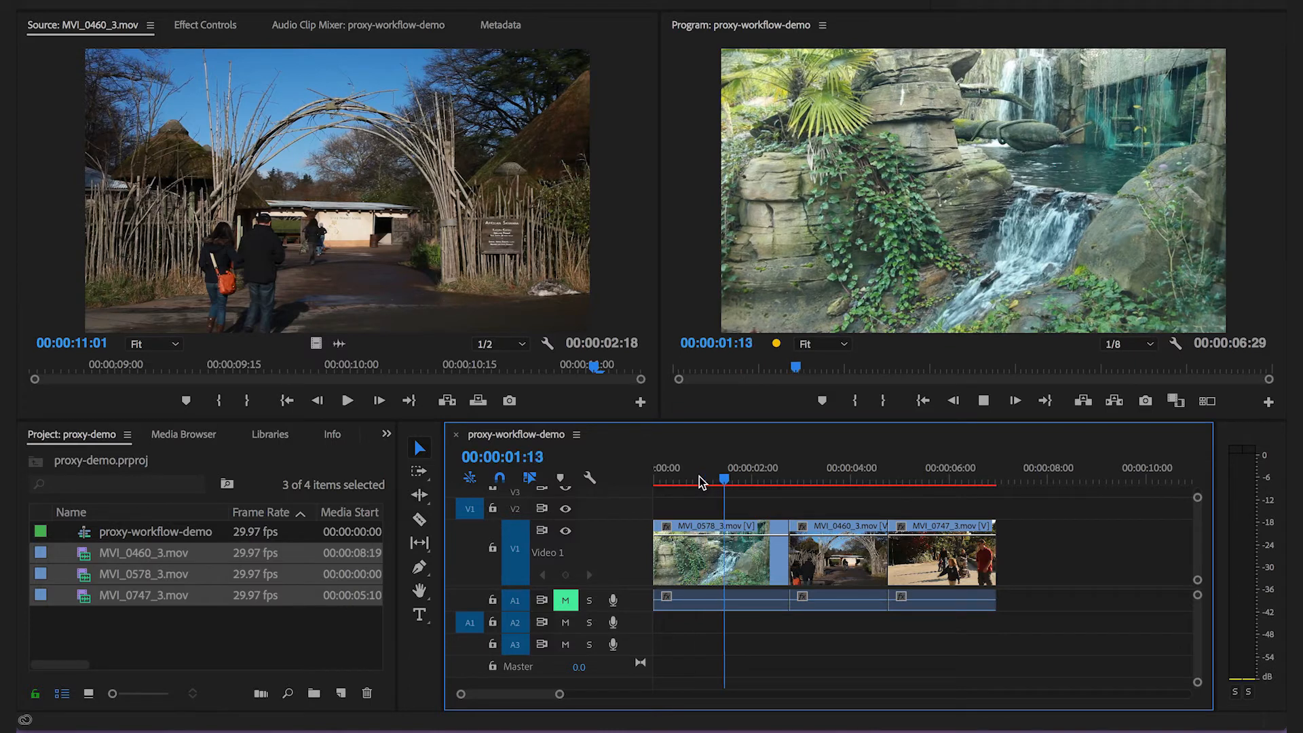
key("space")
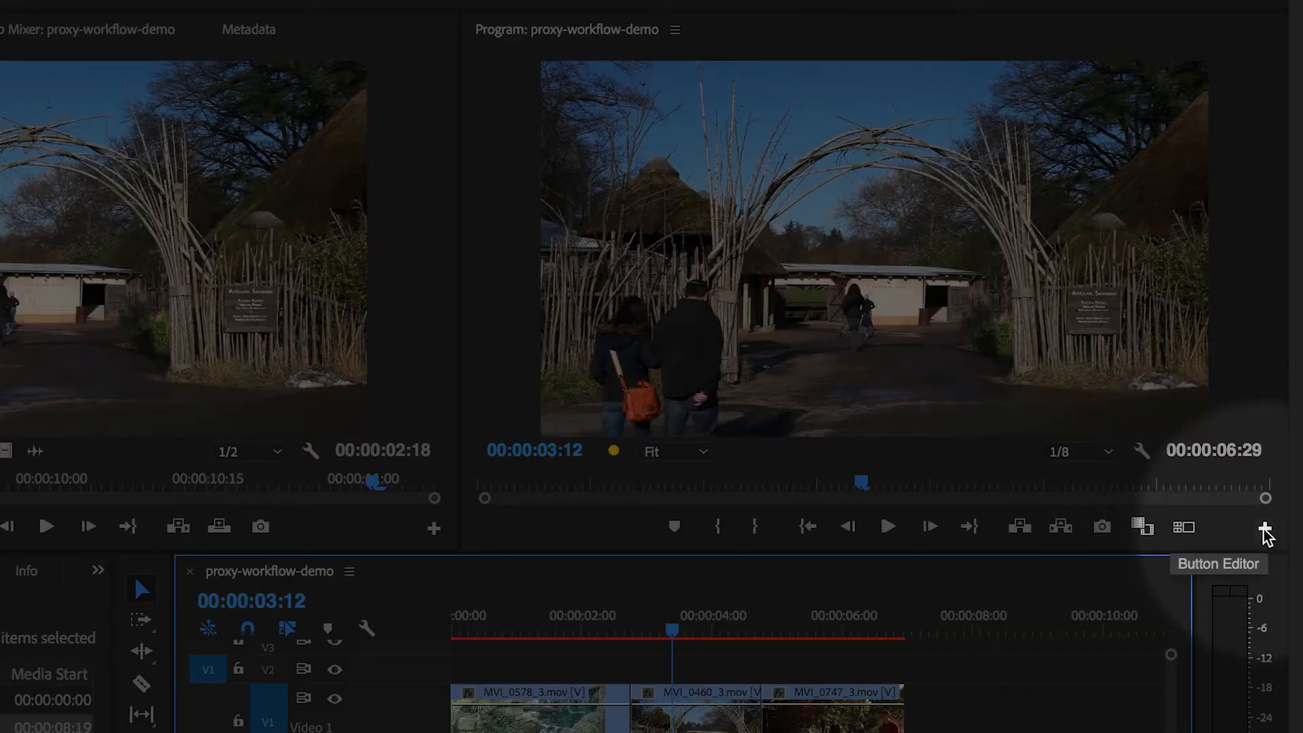
- Add the Toggle Proxies button to the Program monitor's control row, right after Export Frame
left_click(1265, 529)
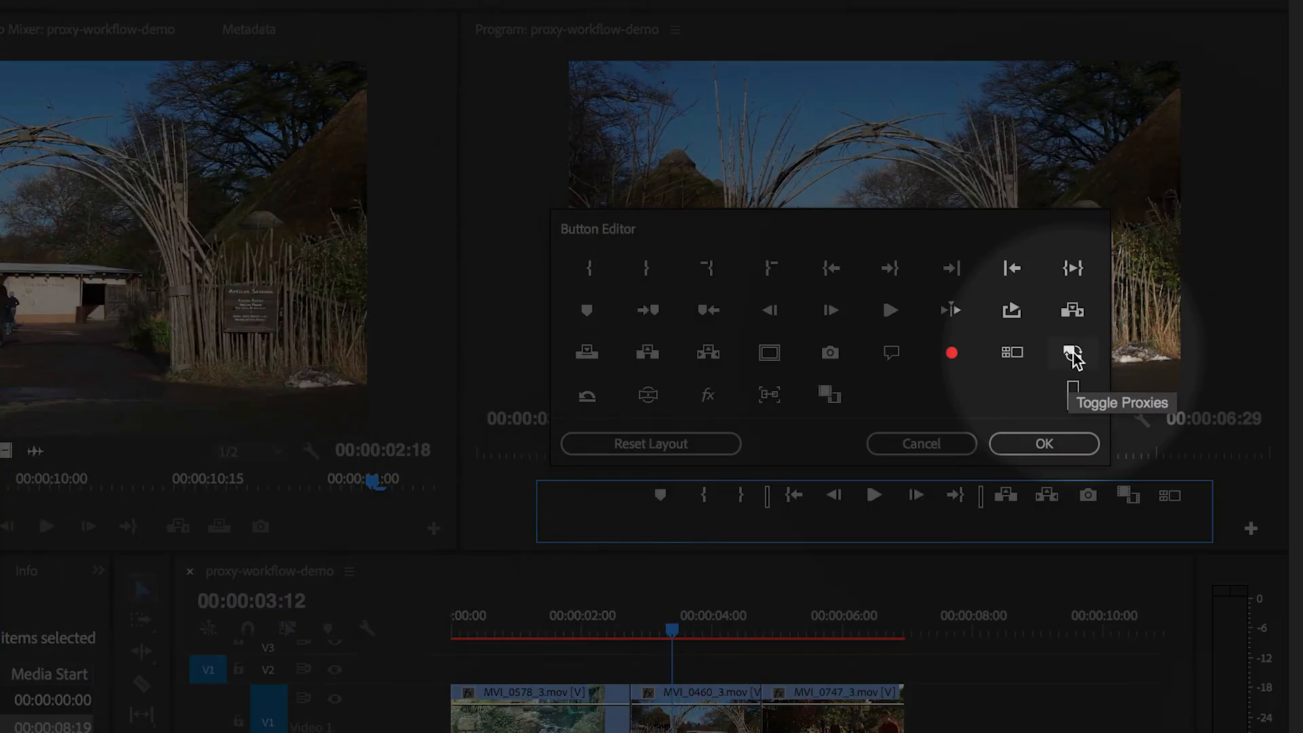
left_click_drag(1073, 360, 1144, 493)
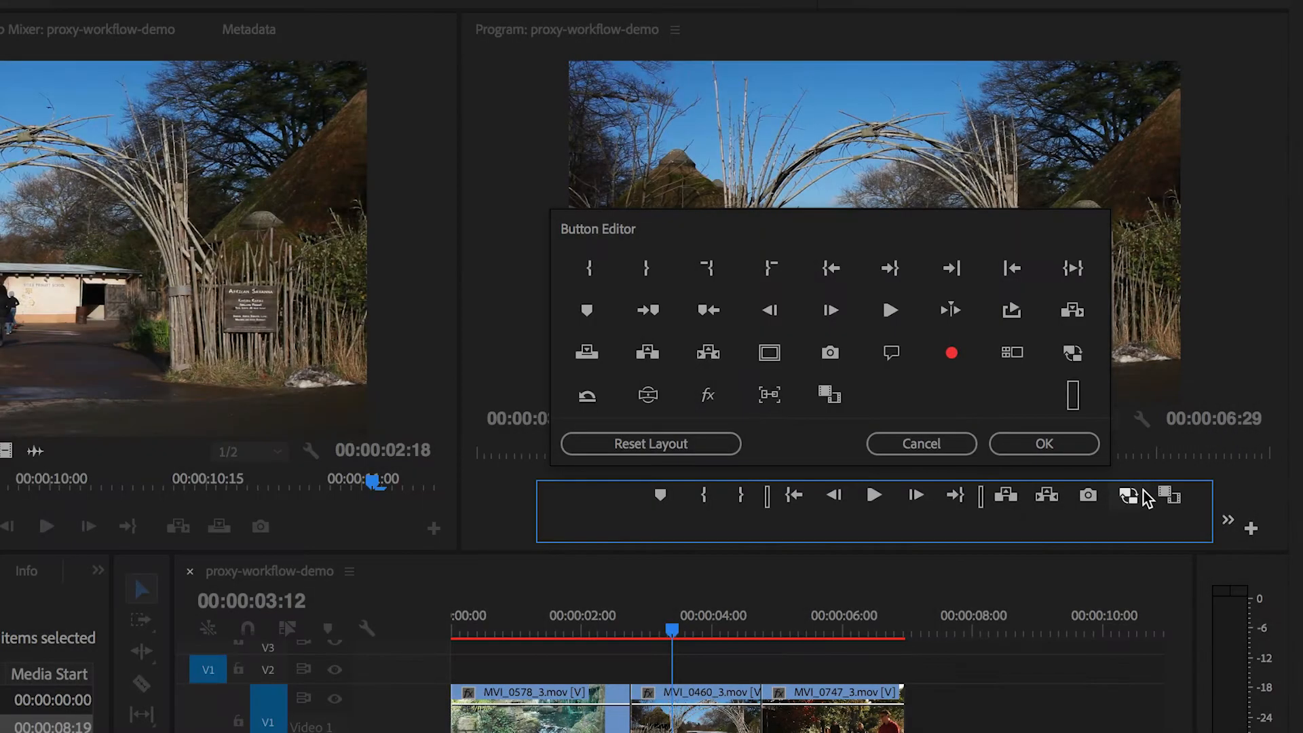
left_click(1044, 443)
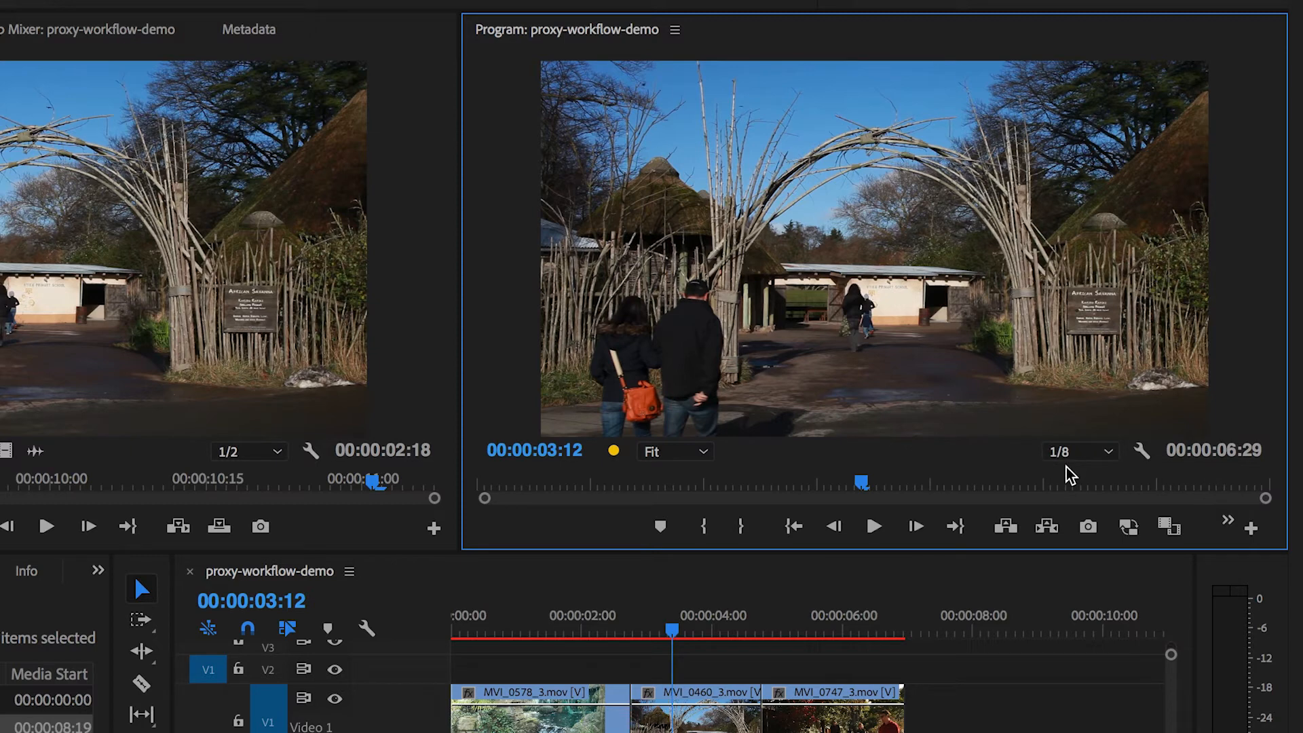
- Turn on proxy playback and play the sequence from 00:00:02:00 to check for dropped frames
left_click(1128, 529)
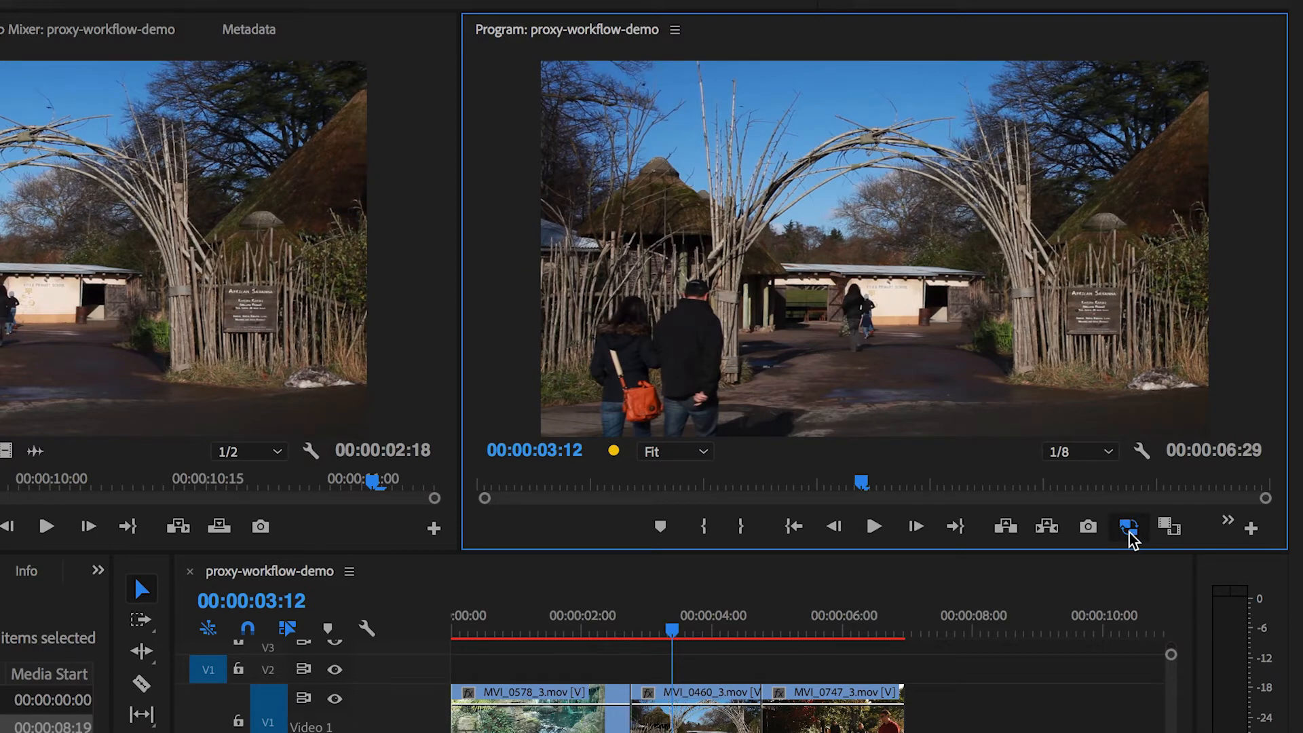
left_click(585, 616)
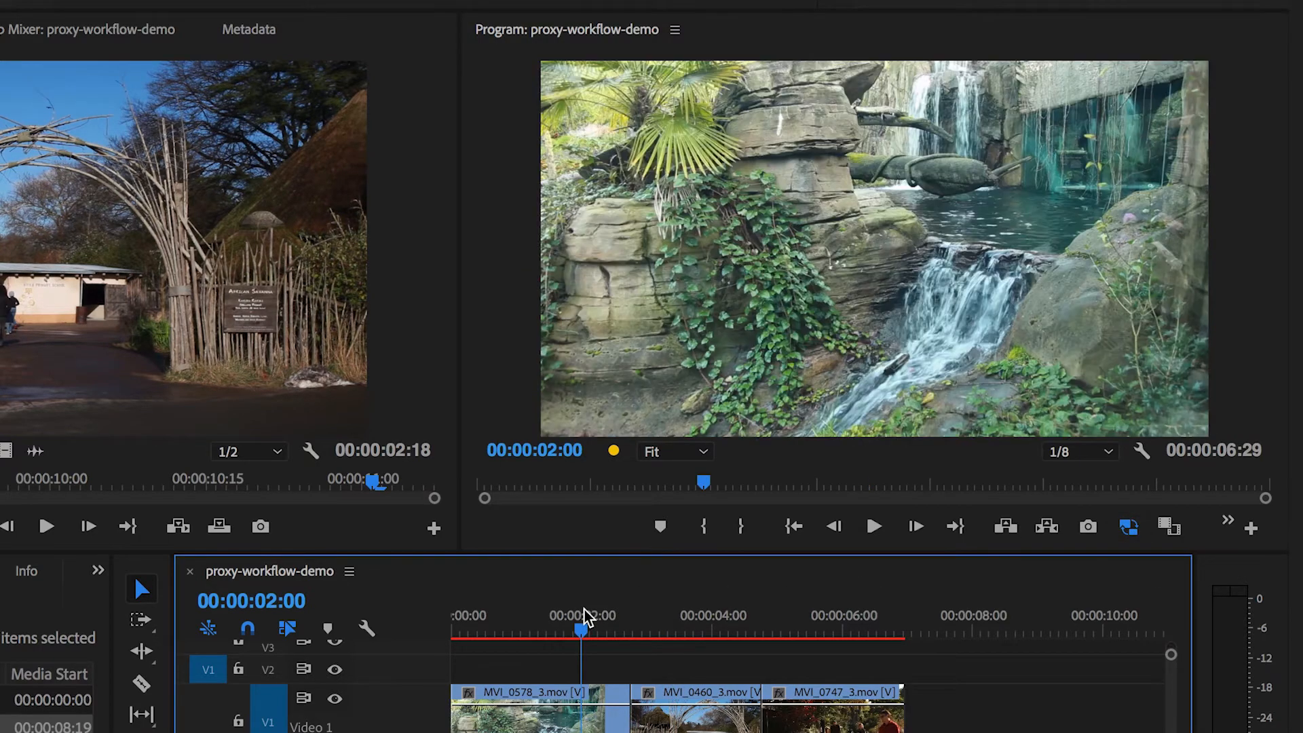
key("space")
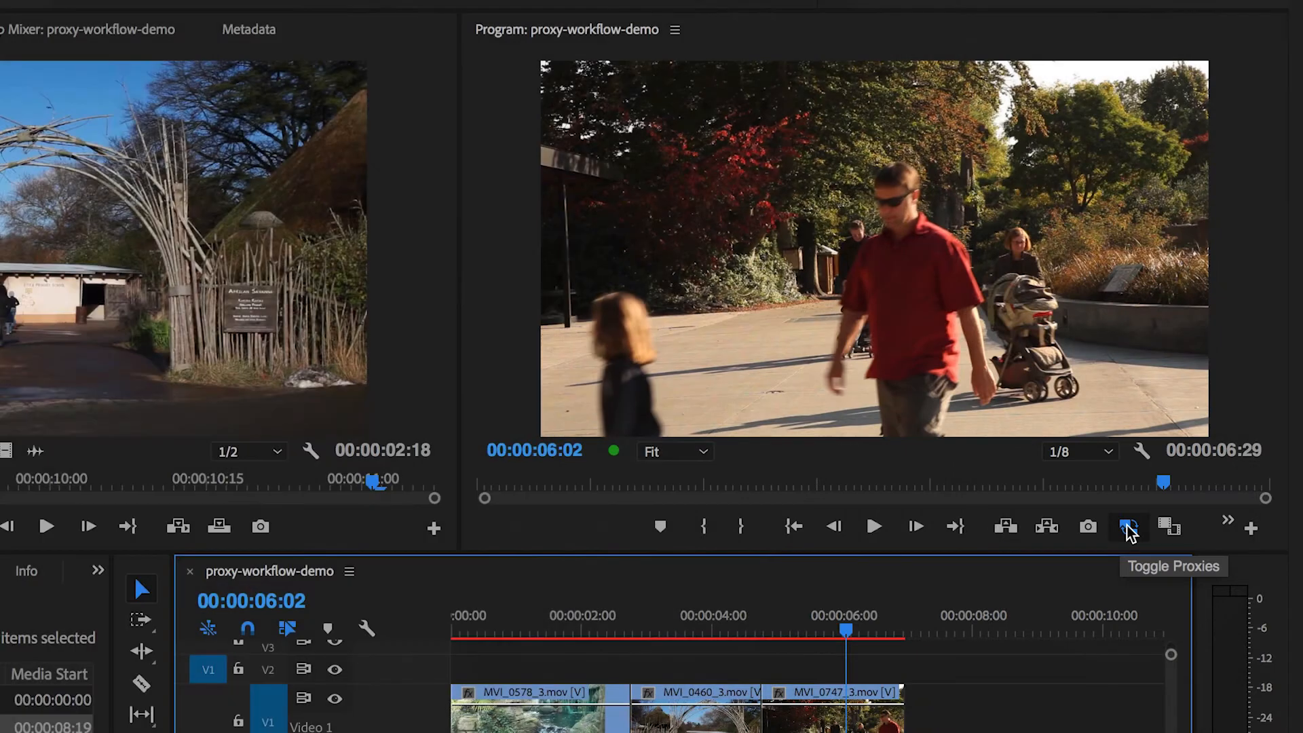
- Turn off proxy playback and play the full-resolution clips from about two seconds in for comparison
left_click(1129, 528)
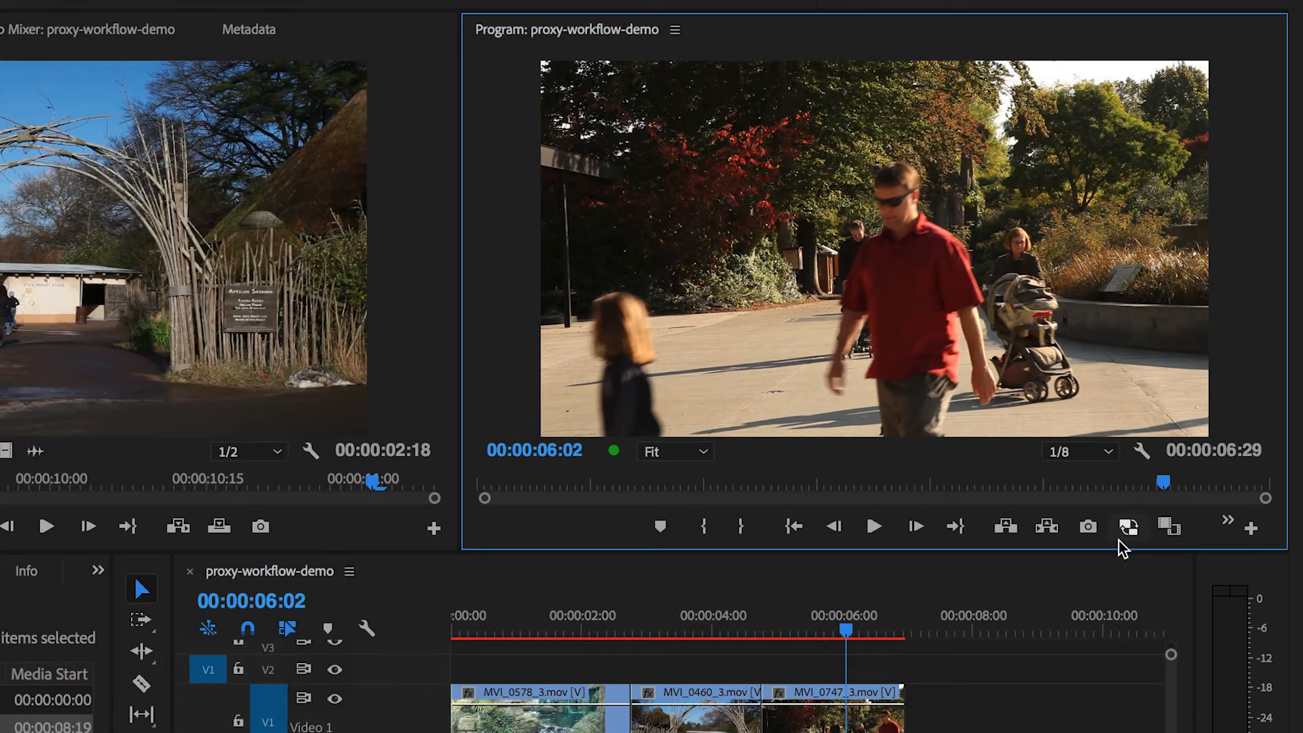
left_click(572, 621)
key("space")
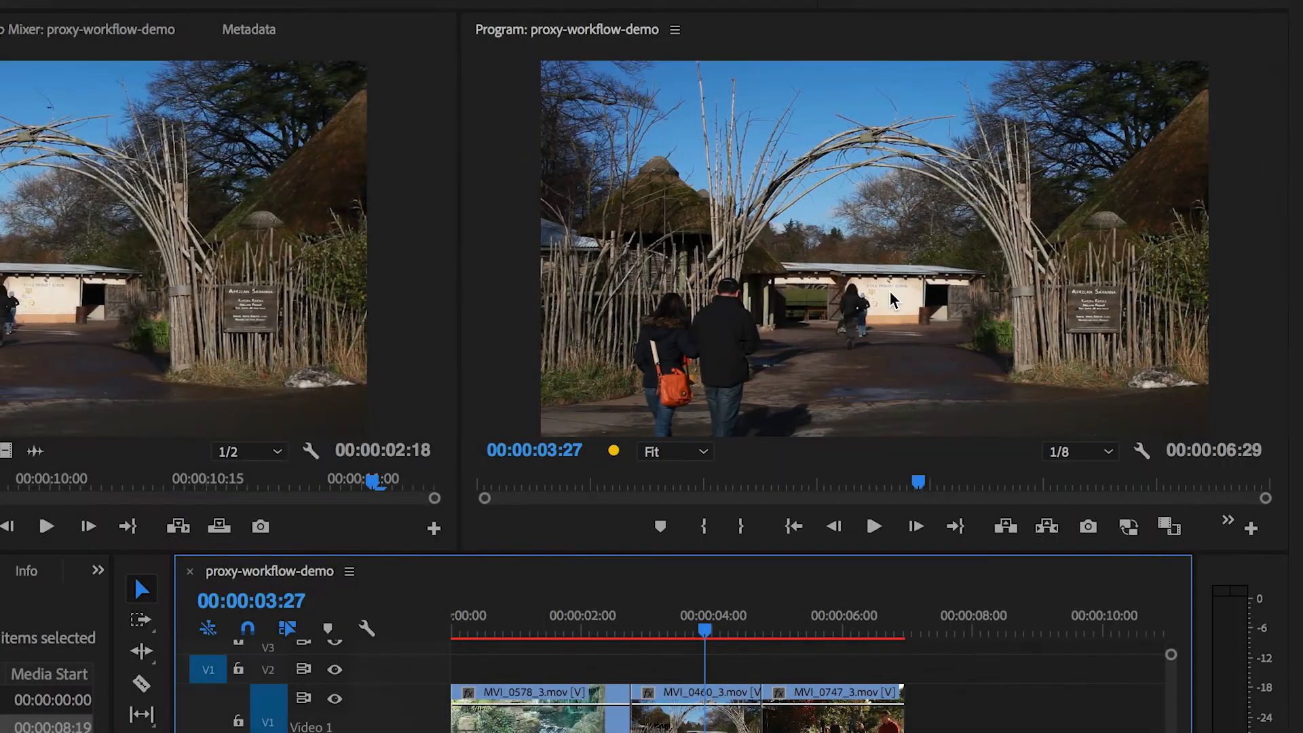
- Enable proxies again and replay the sequence from the later part of the MVI_0578_3 clip
left_click(1128, 530)
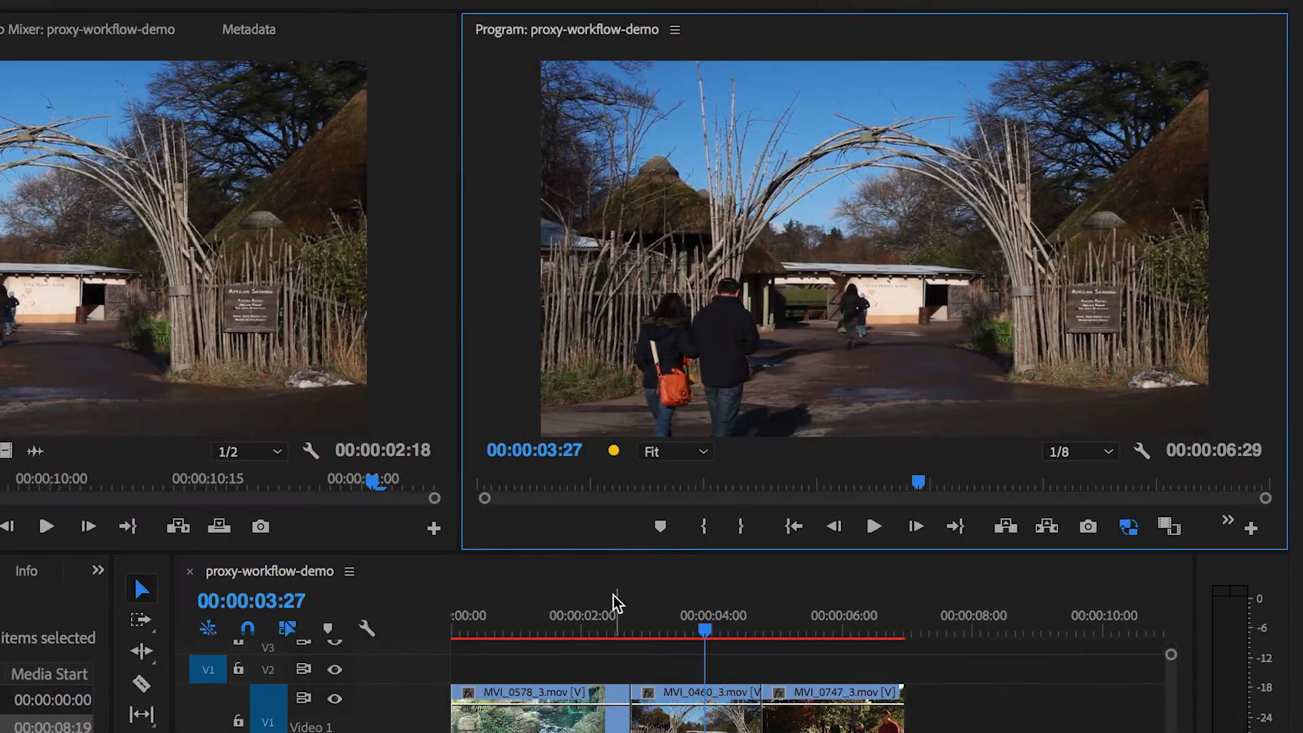
left_click(604, 612)
key("space")
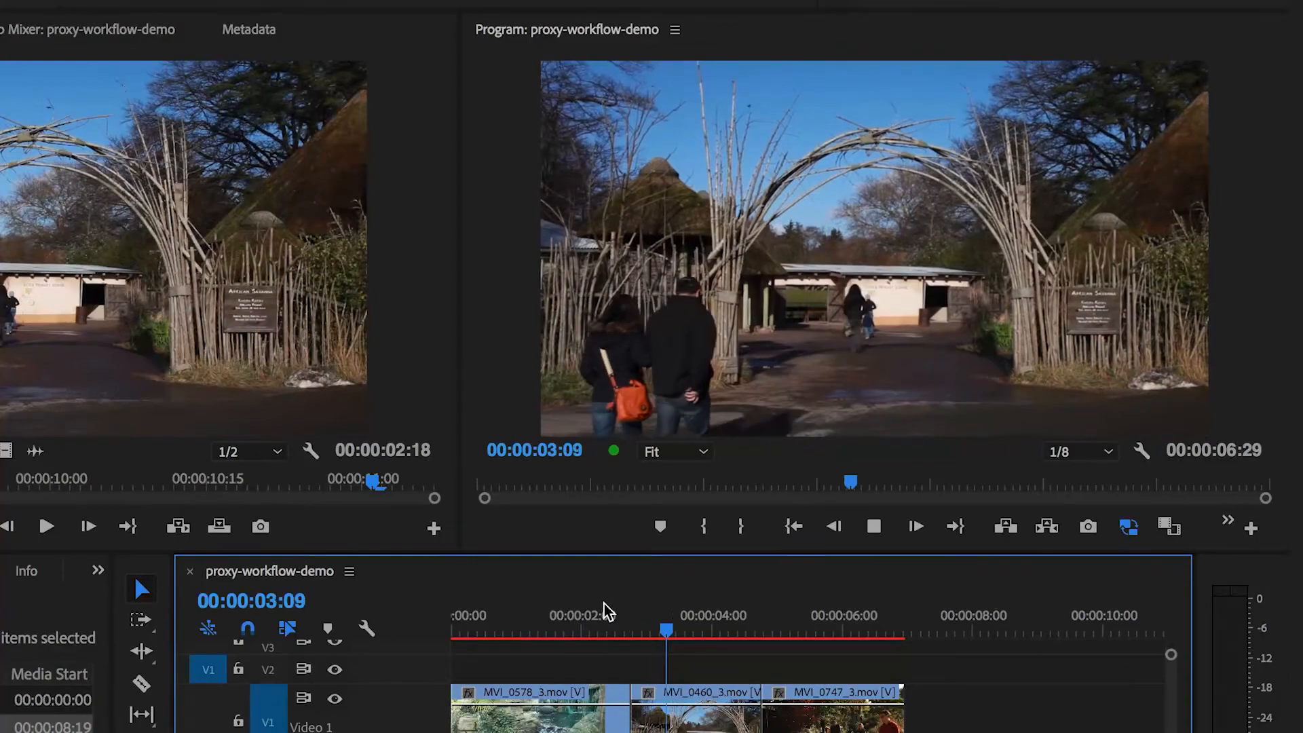
- Stop the sequence playback and add the Toggle Proxies button to the Source monitor's control row, right after Export Frame
key("space")
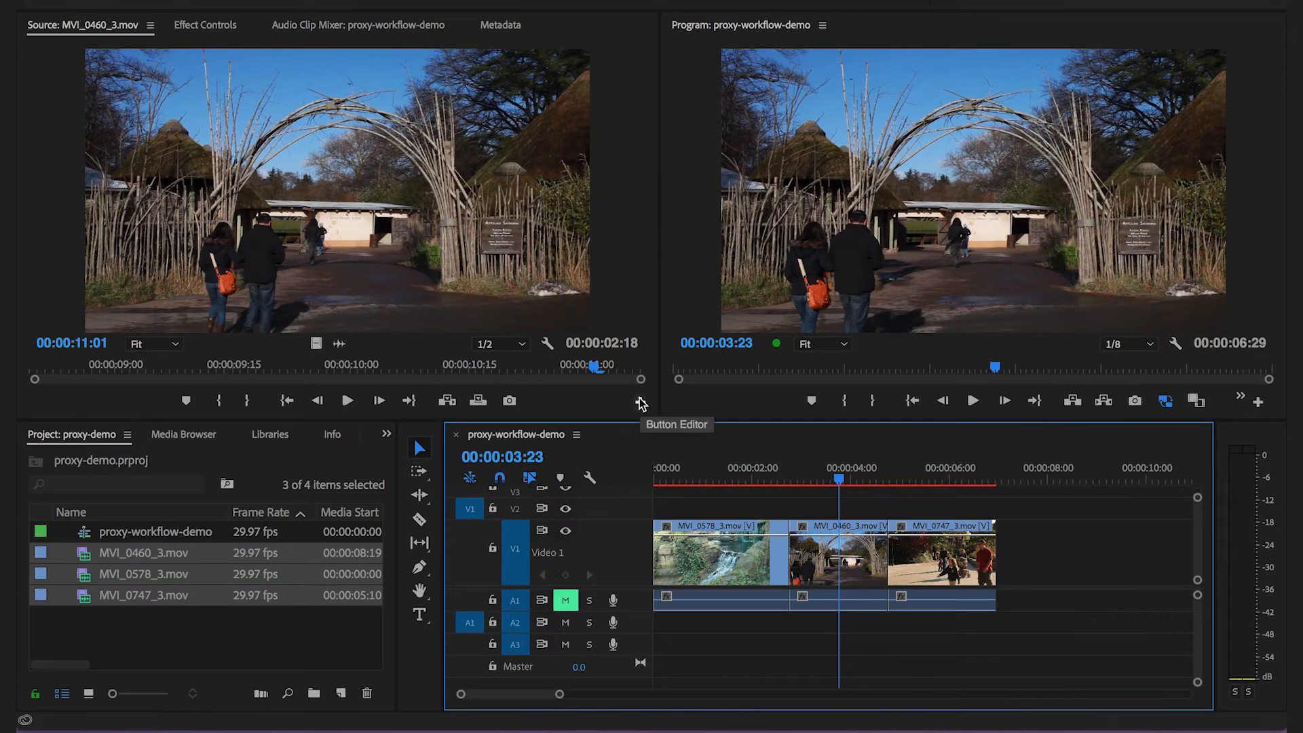
left_click(641, 403)
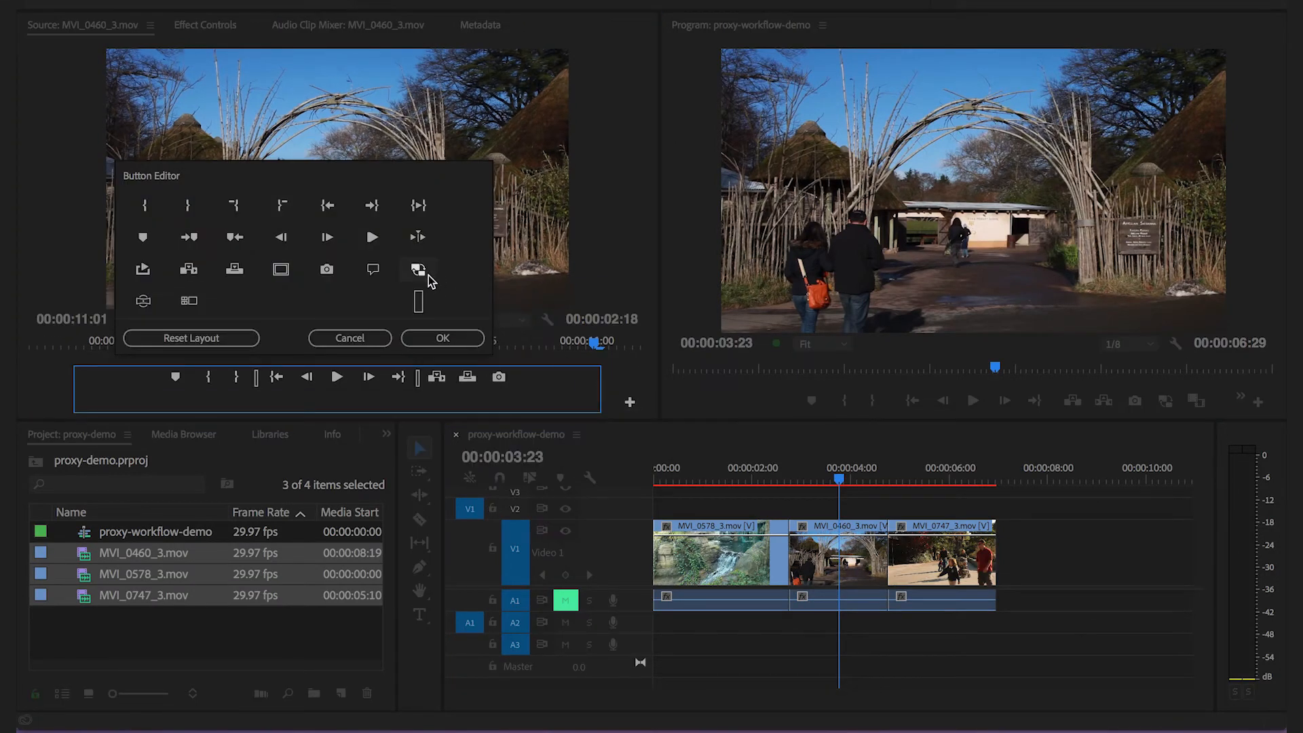
left_click_drag(419, 272, 520, 375)
left_click(449, 339)
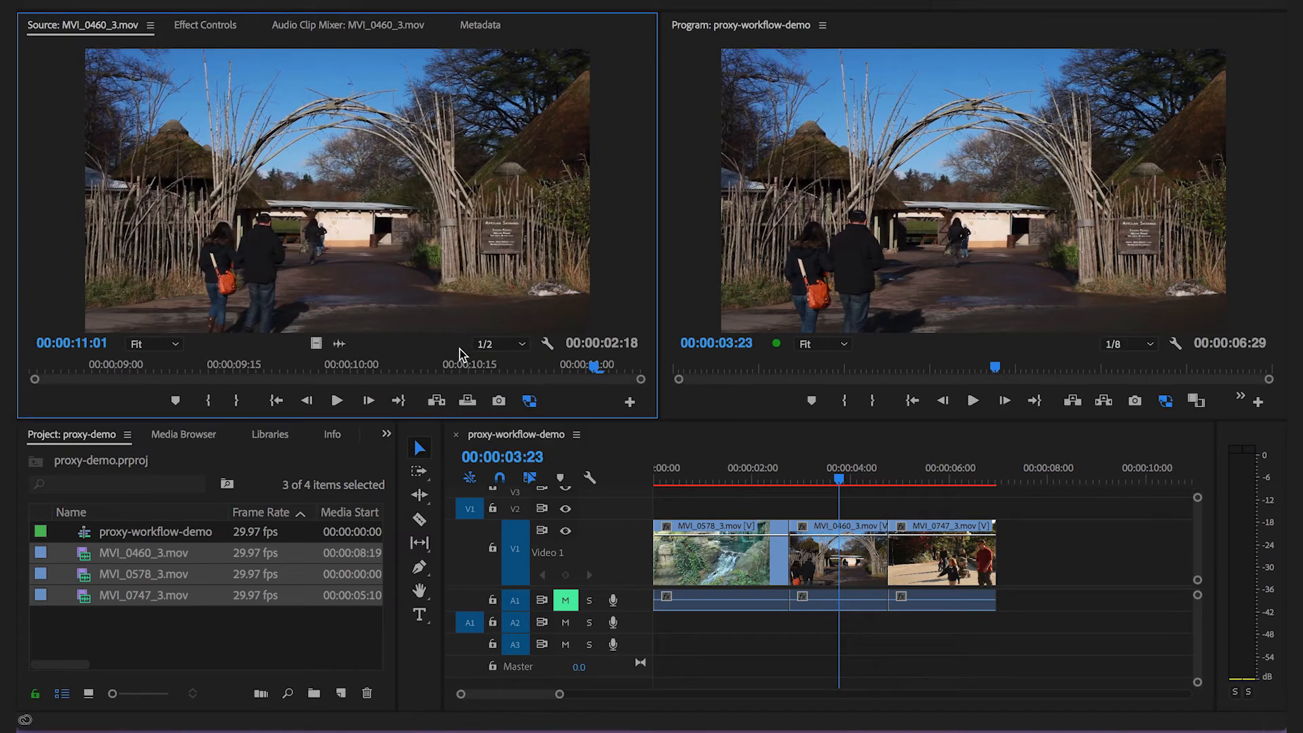
- Play the MVI_0460_3 clip in the Source monitor from about 00:00:09:00 with proxies enabled to check for smooth playback
left_click(530, 408)
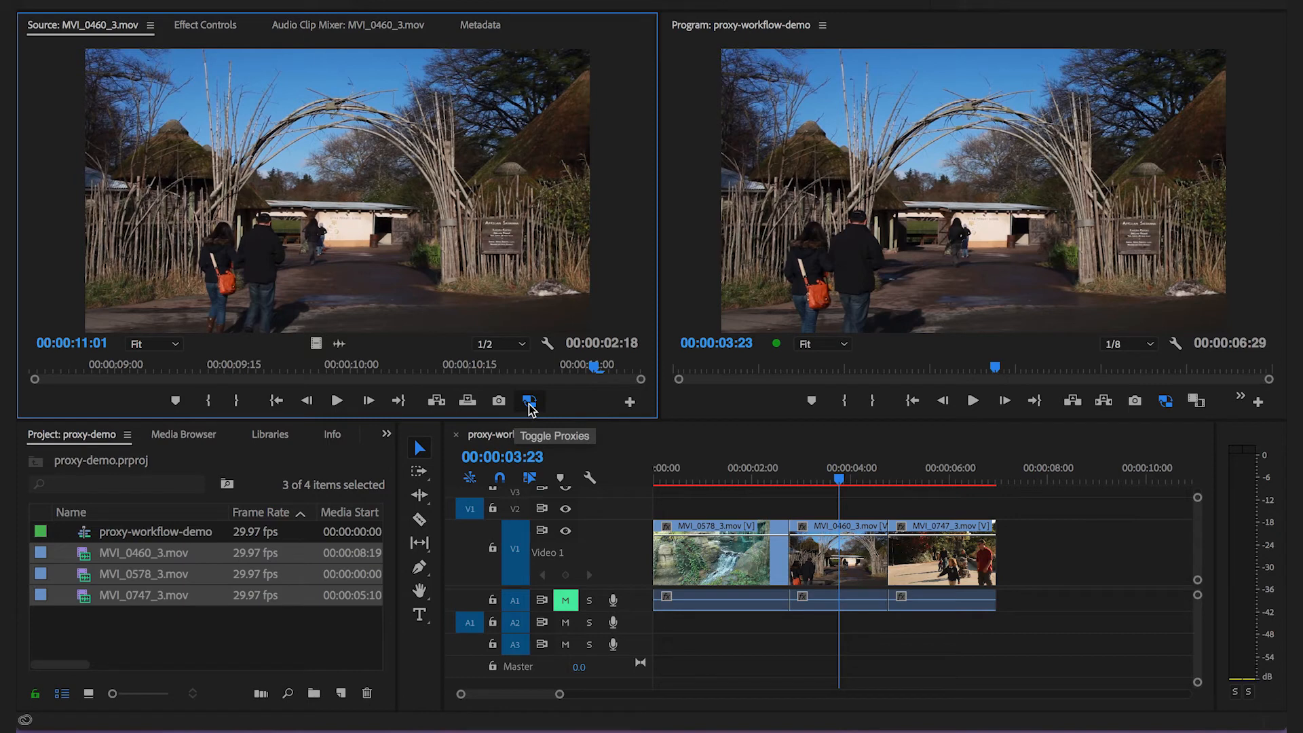
left_click(139, 366)
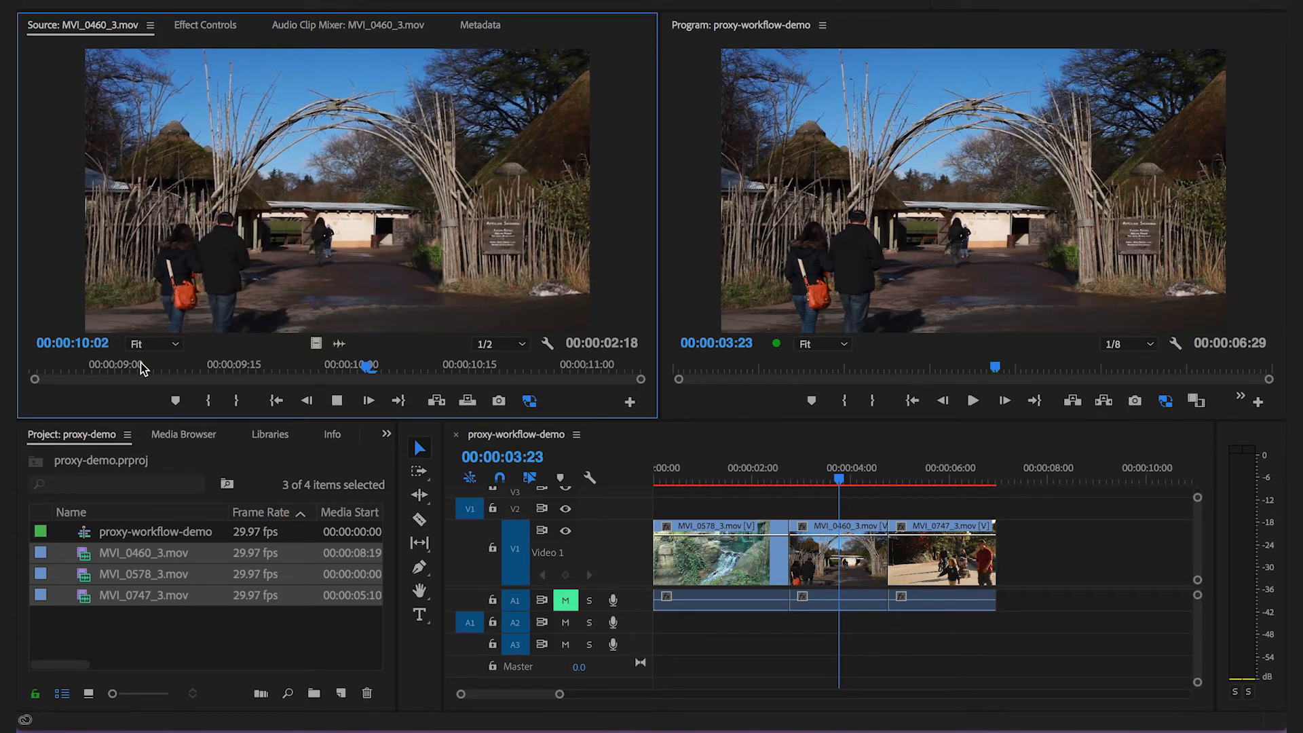
key("space")
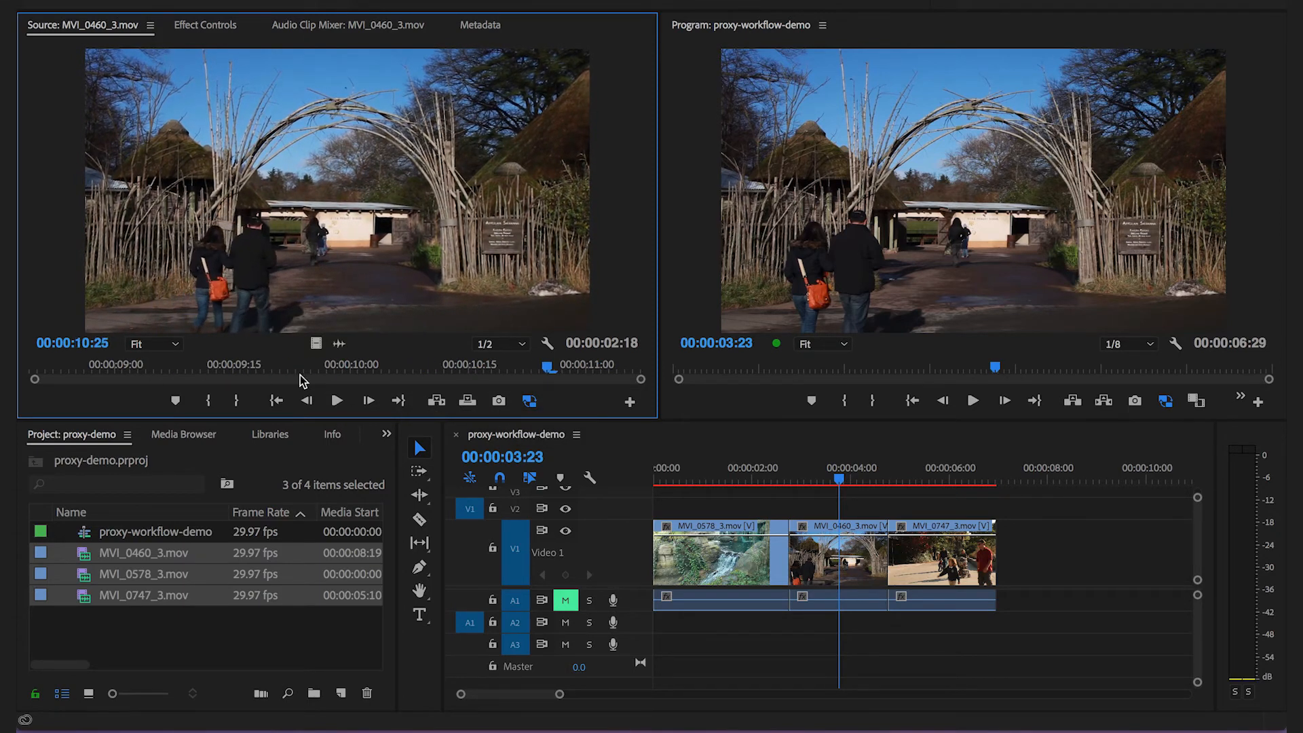
- Turn off proxy playback and move the sequence playhead back to 00:00:00:28 in the MVI_0578_3 clip
left_click(529, 402)
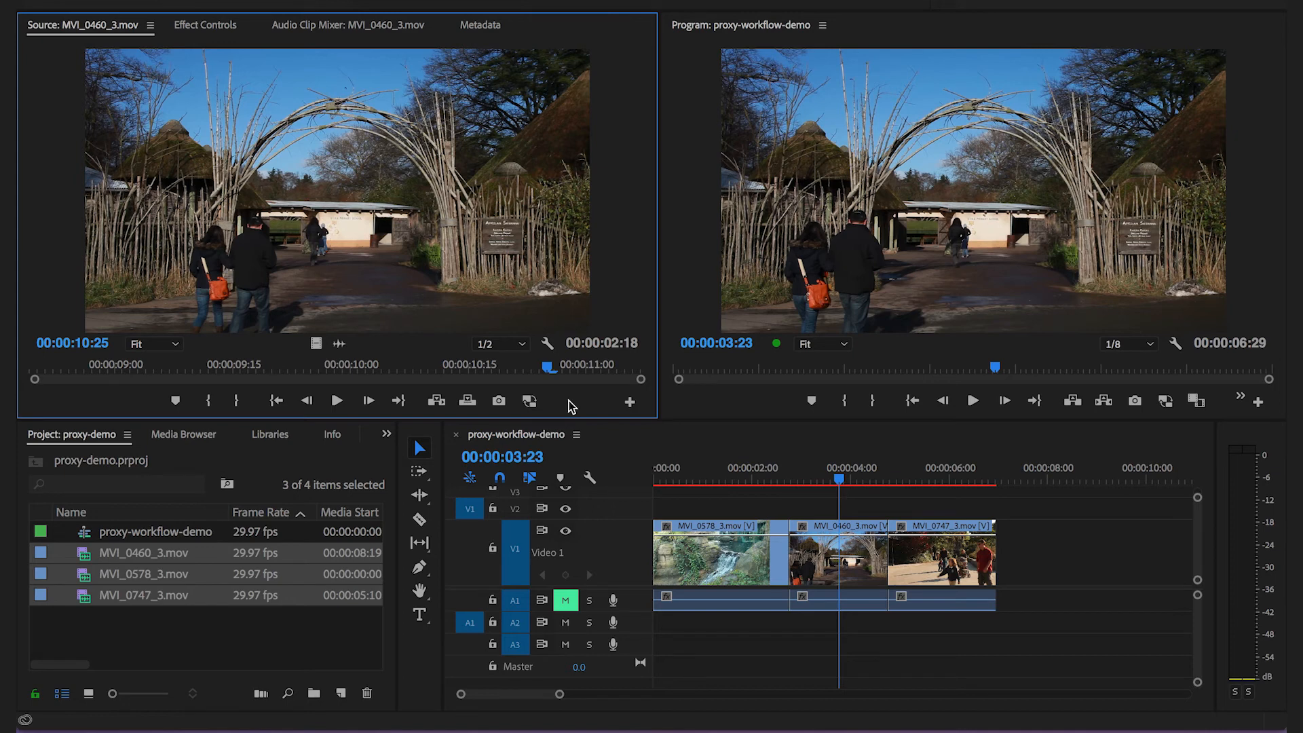
left_click_drag(778, 466, 699, 466)
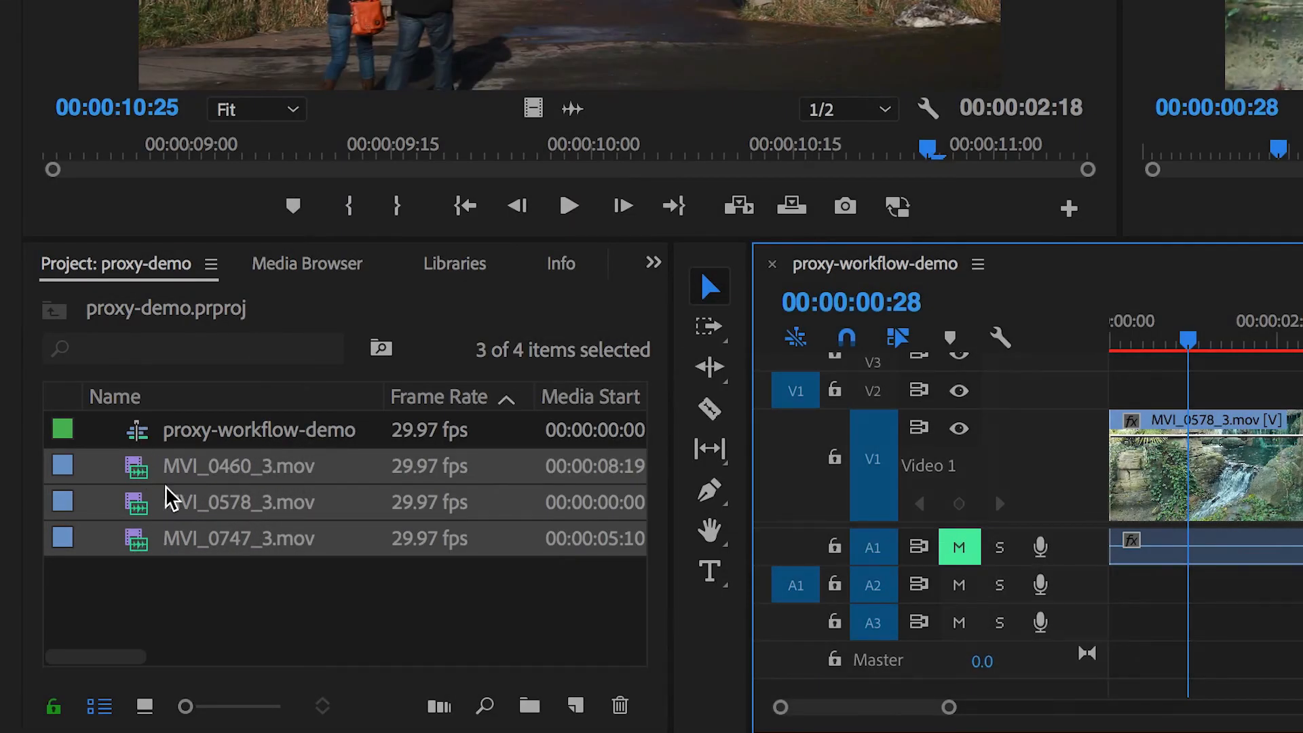
- Locate the Create Proxies command for the three selected MVI clips in the project
right_click(166, 485)
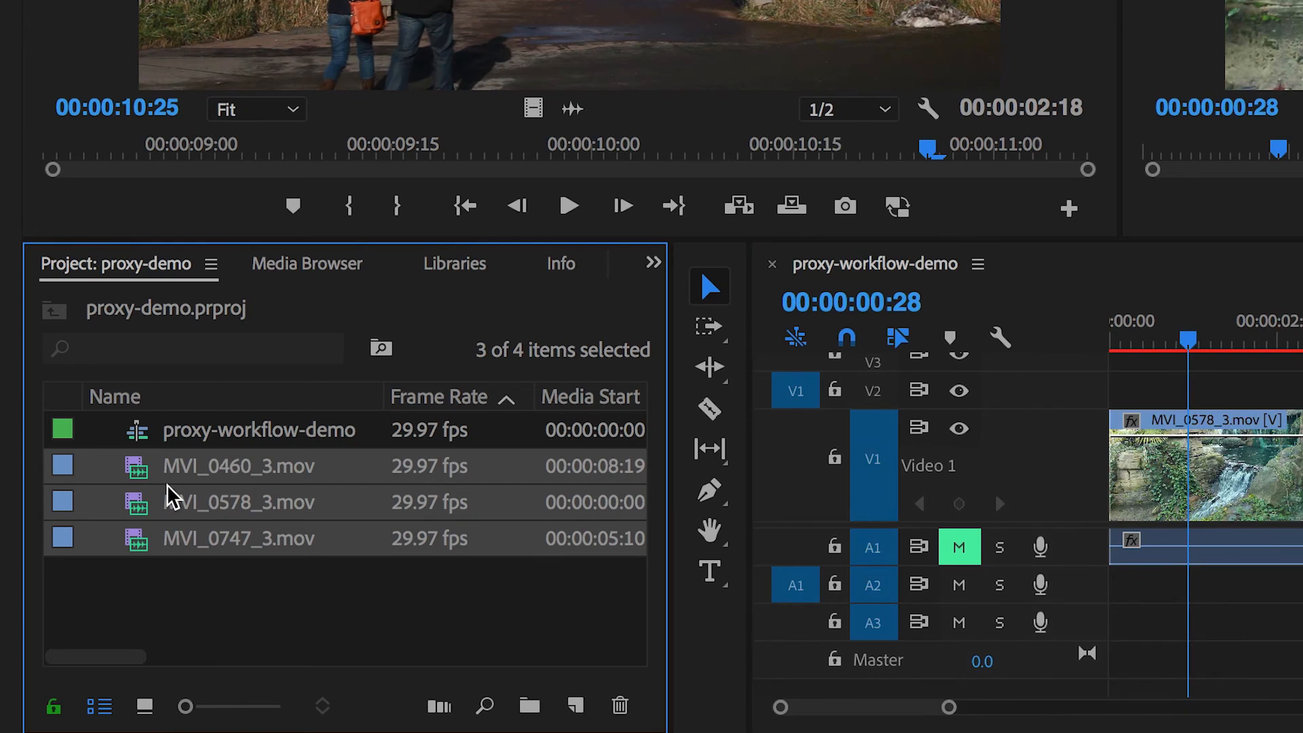
mouse_move(367, 543)
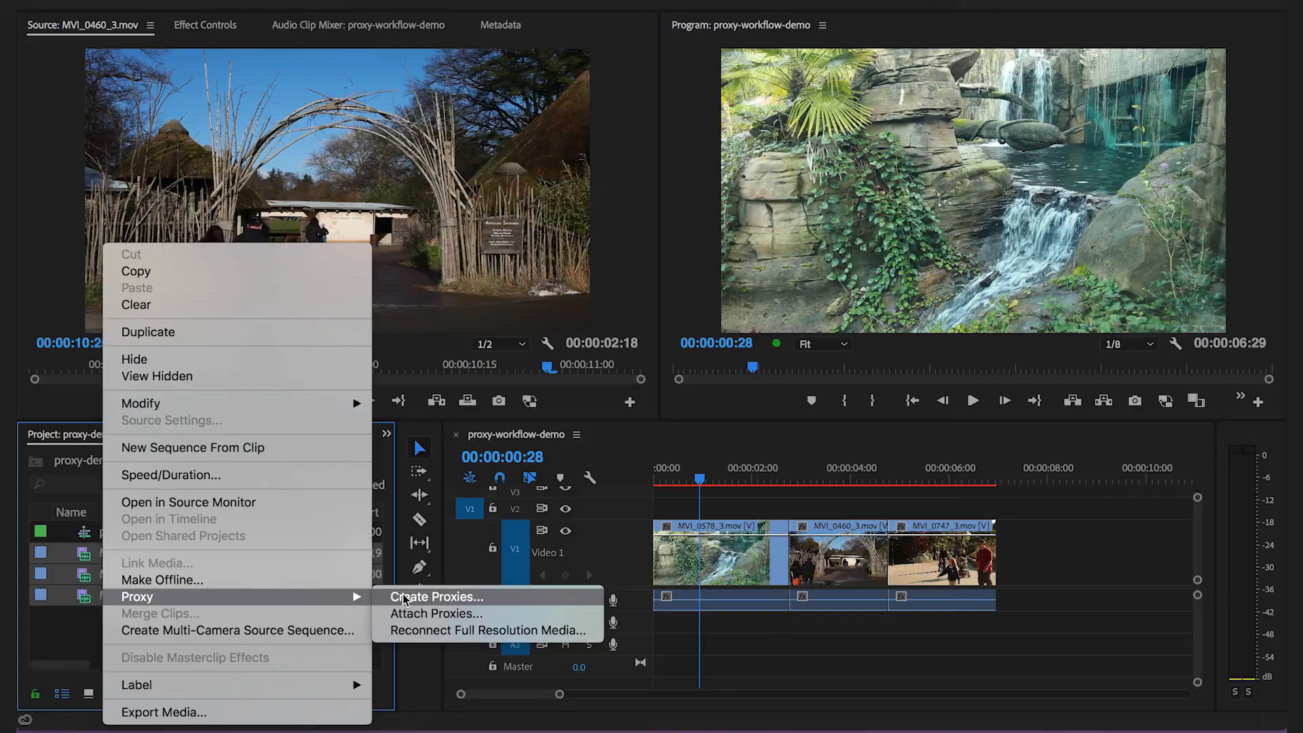
left_click(685, 543)
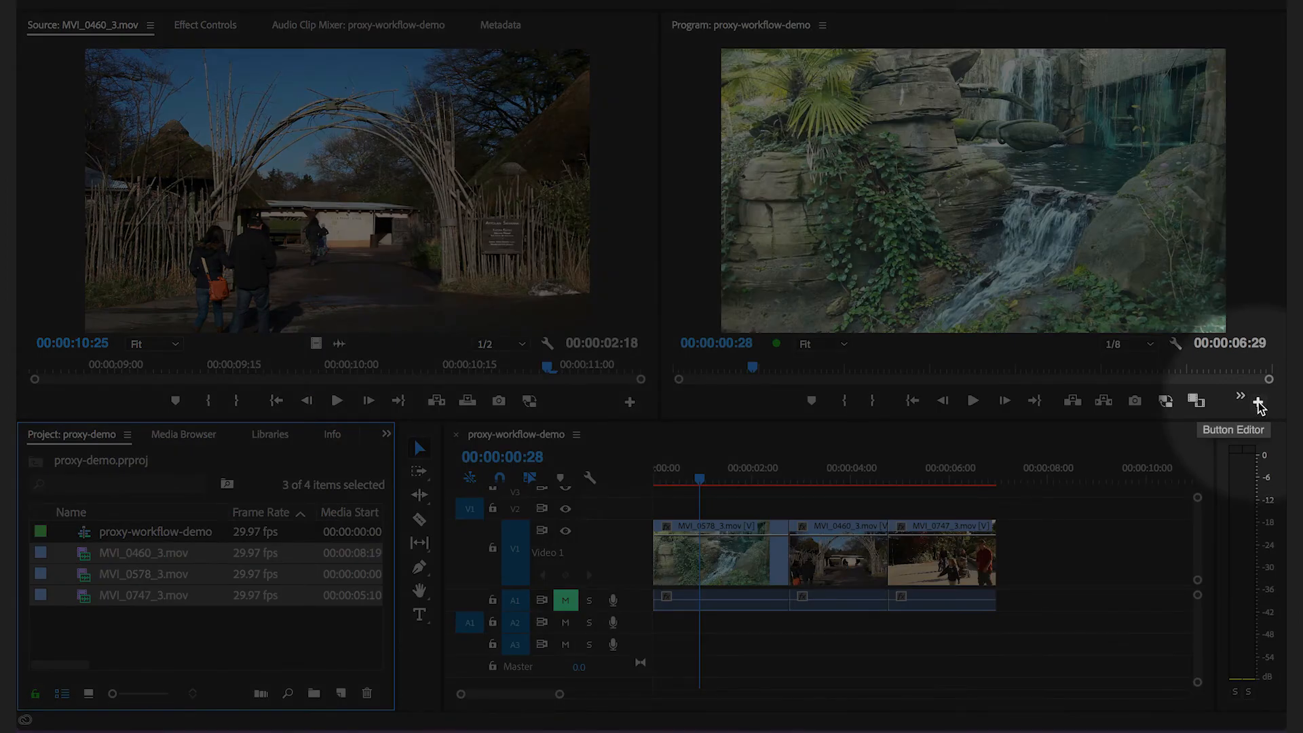
- Review the Toggle Proxies button and its place after Export Frame in the Program monitor's button layout
left_click(1259, 402)
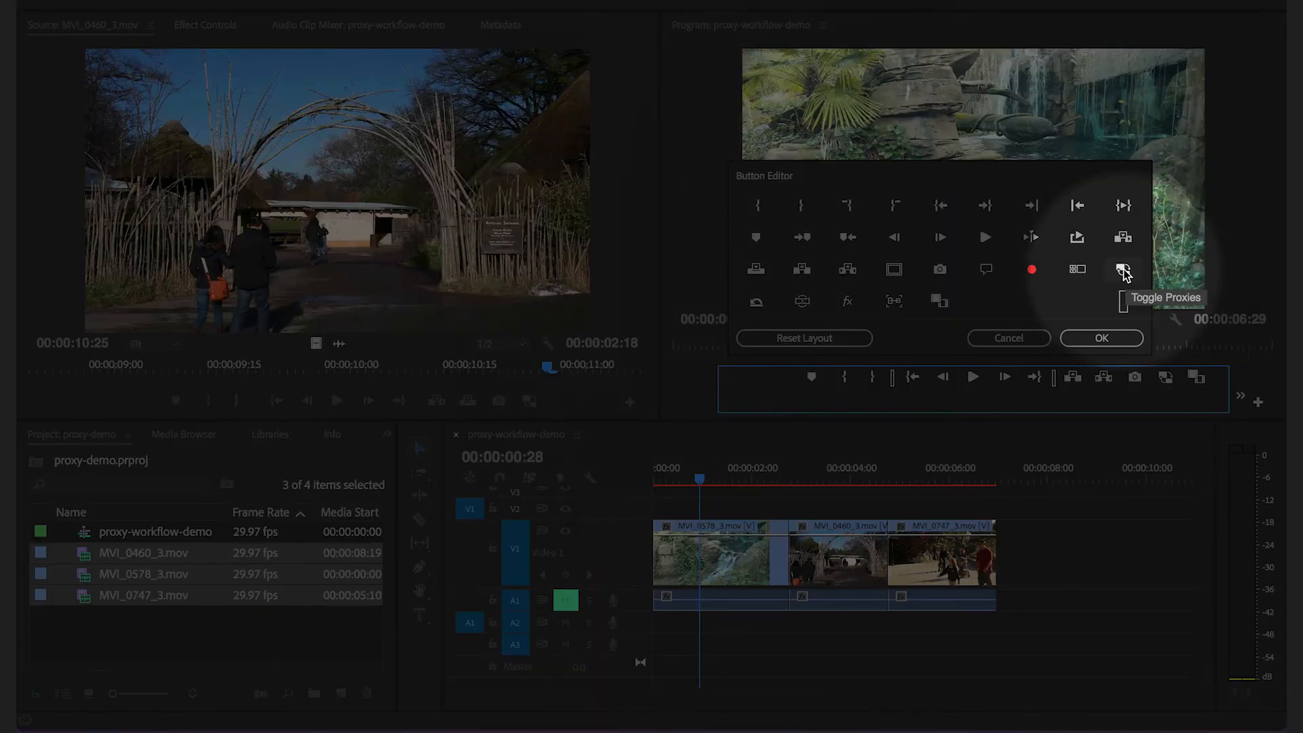
left_click_drag(1123, 270, 1126, 382)
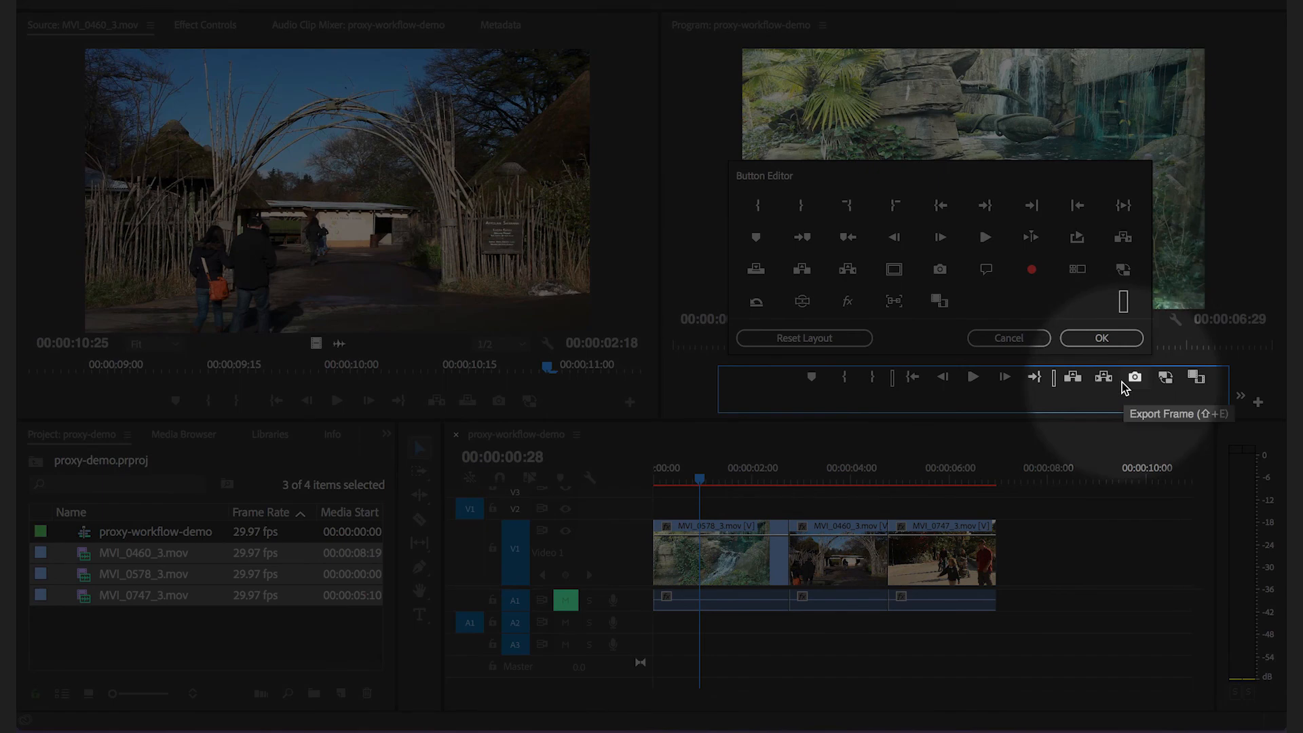
left_click(1100, 338)
- Play the sequence from 00:00:00:28 while switching proxies on and off to compare playback, leave them off, and save the project
left_click(1165, 401)
key("space")
key("space")
left_click(1165, 401)
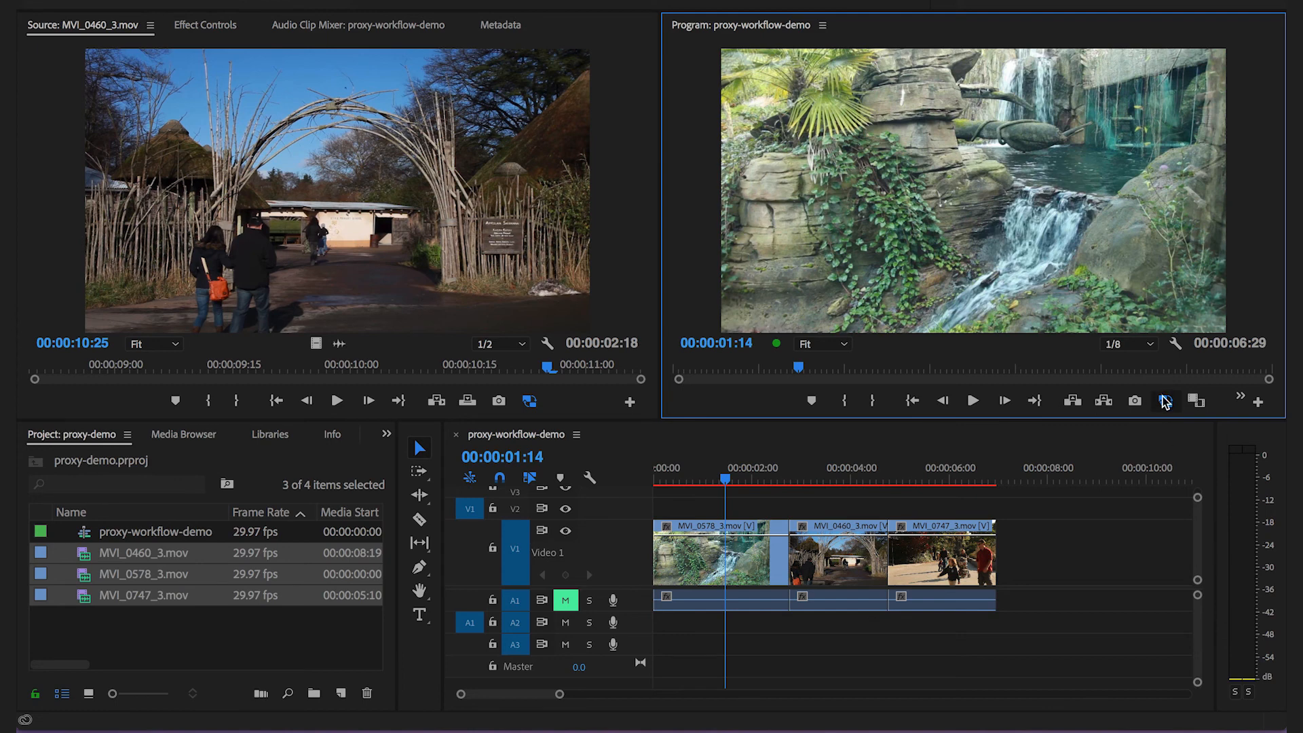
left_click(1165, 401)
key("space")
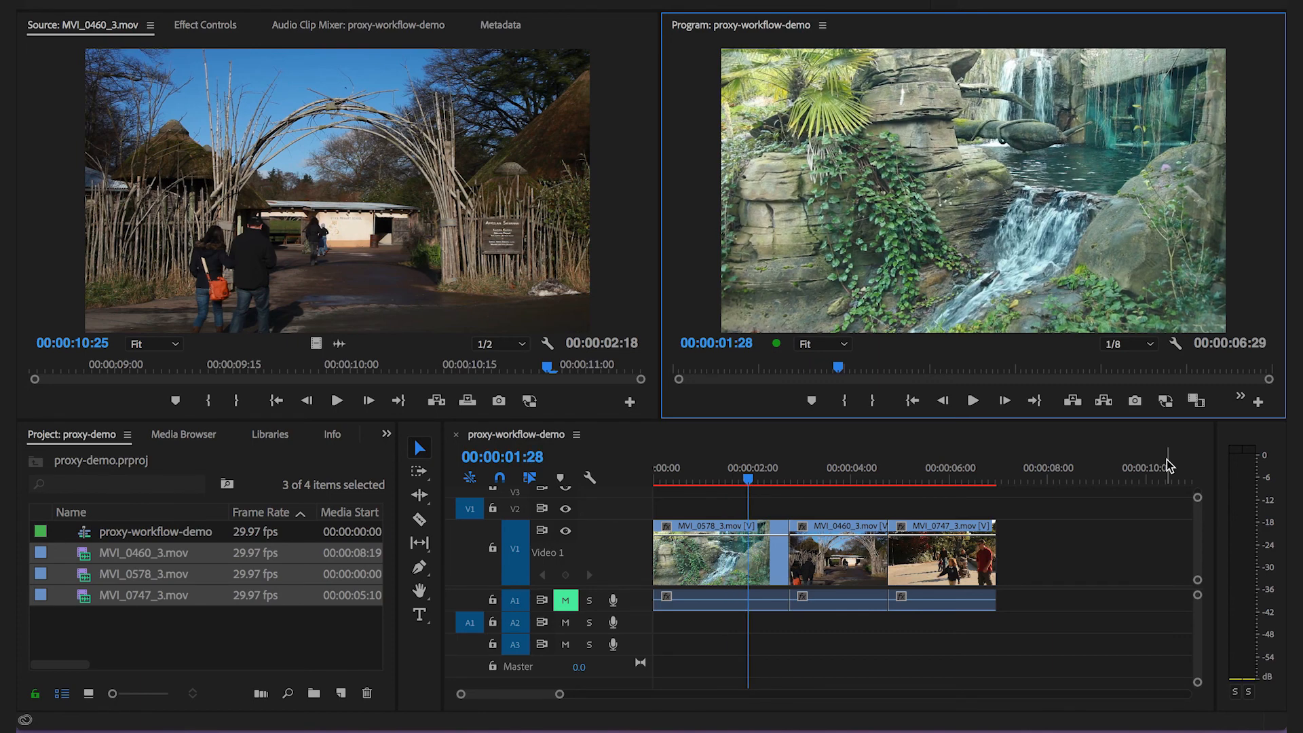
key("ctrl+s")
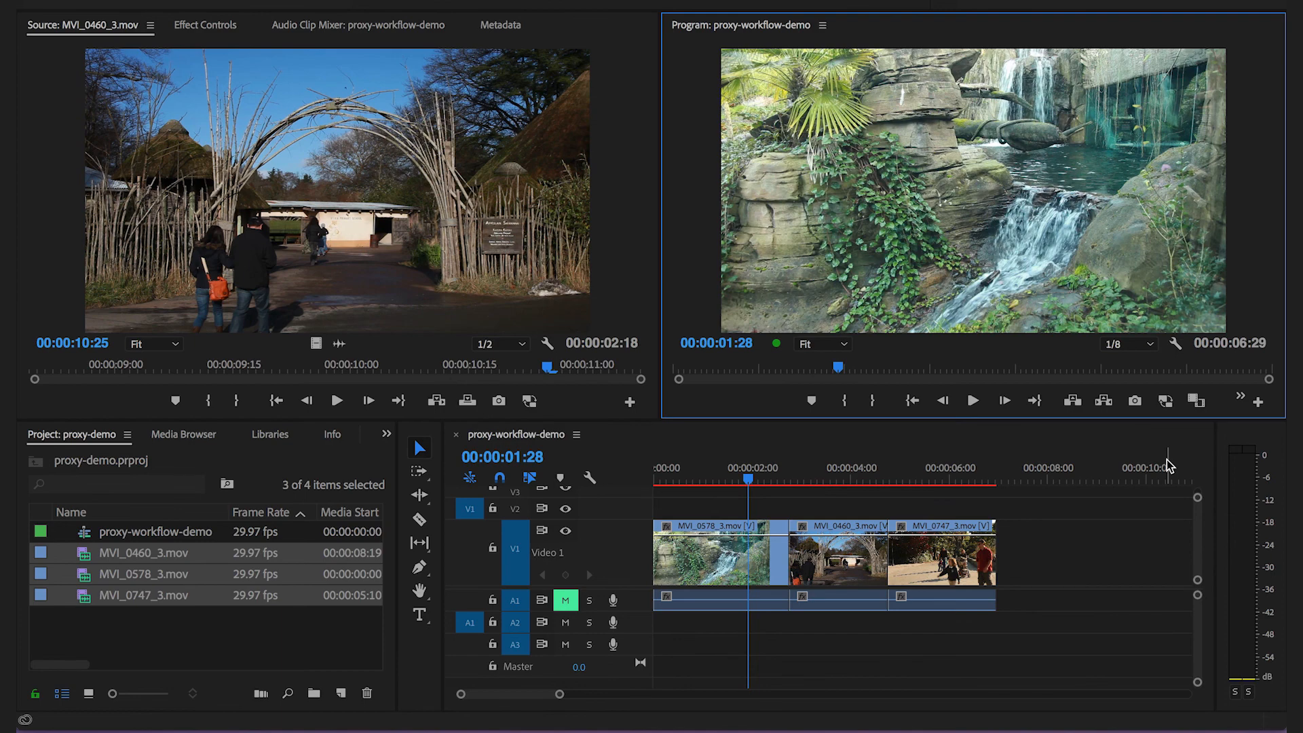